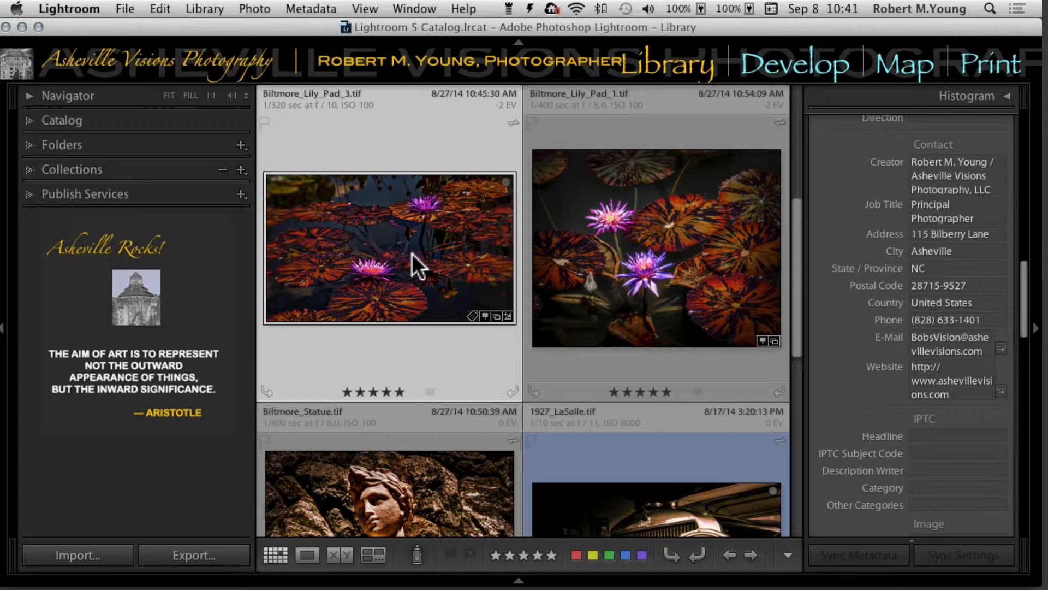
Step: Replace the watermark text with a copyright symbol and the photographer's name, and enlarge it to a proportional size of 26
click(81, 8)
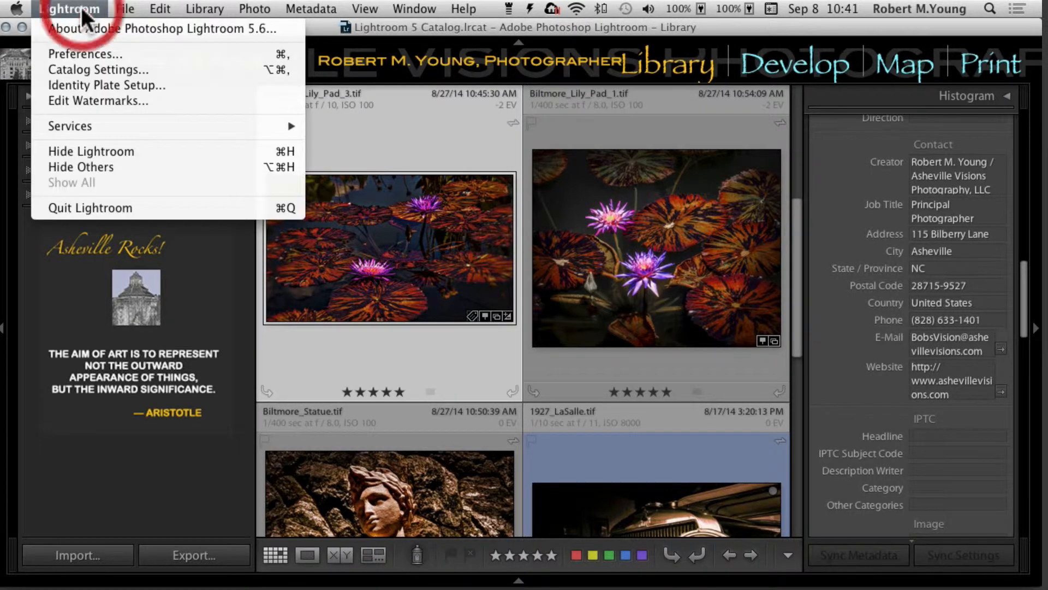
click(94, 99)
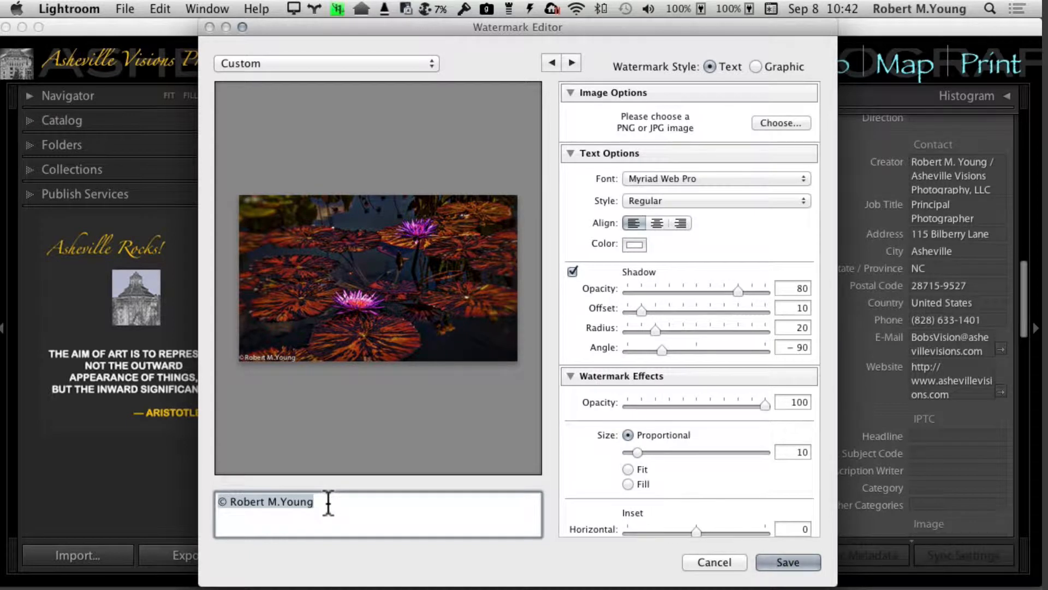
key(BackSpace)
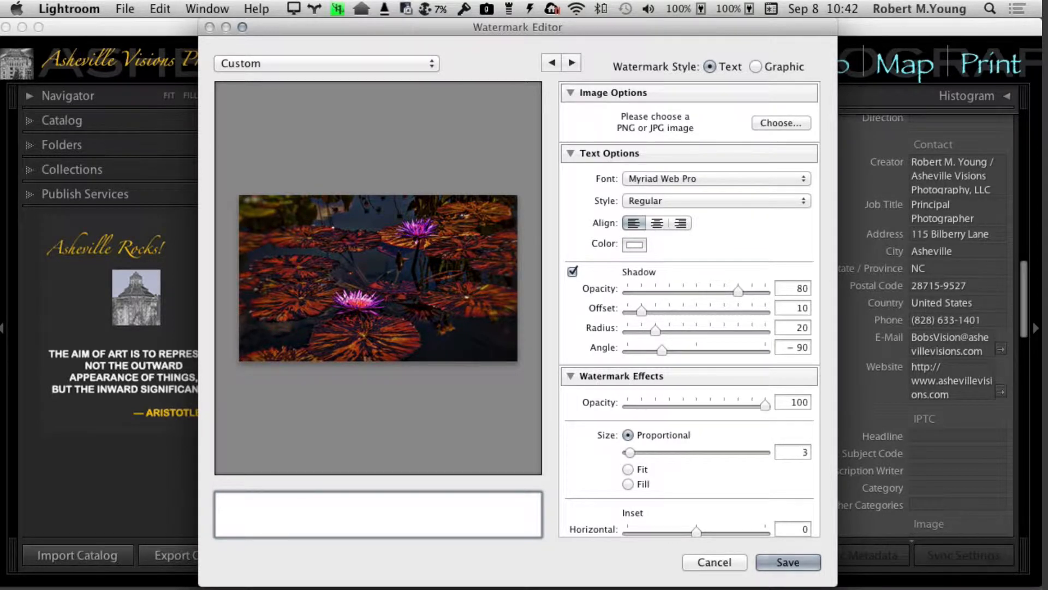
text(© Bob )
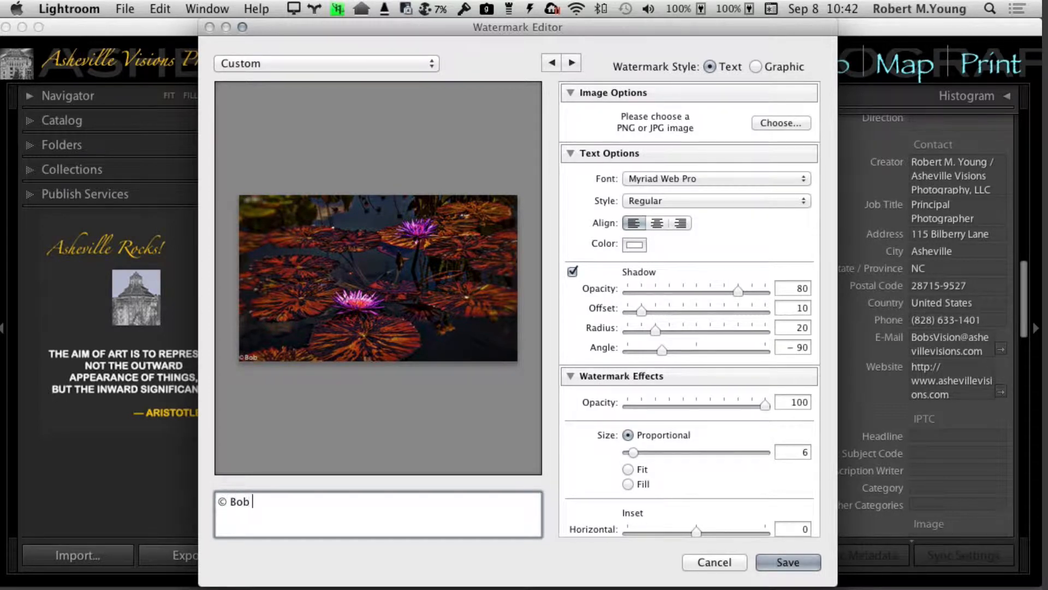
text(Young)
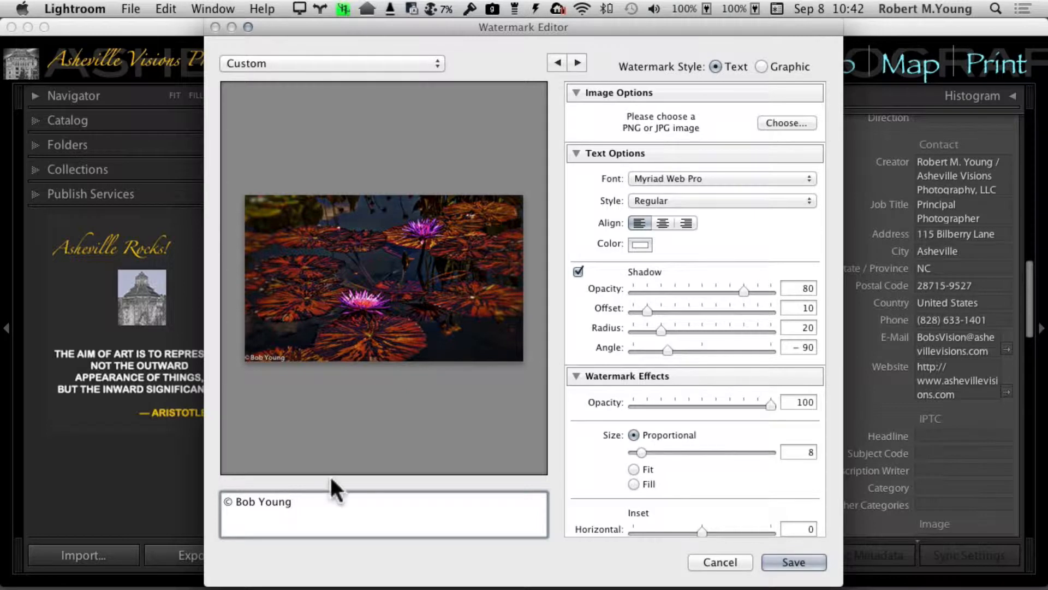
mouse_move(317, 438)
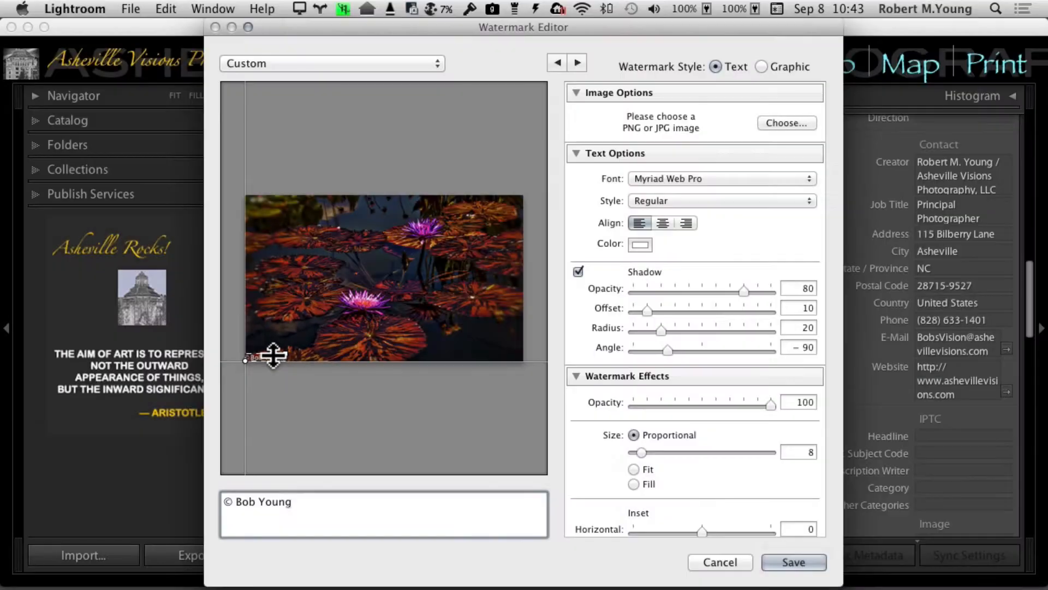
drag(274, 357, 294, 339)
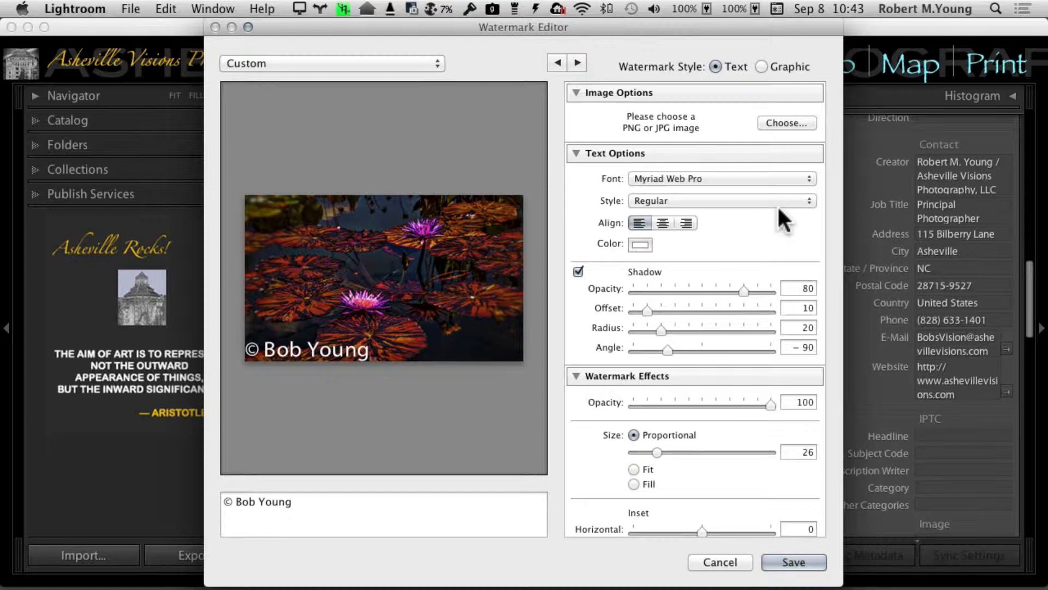
click(809, 178)
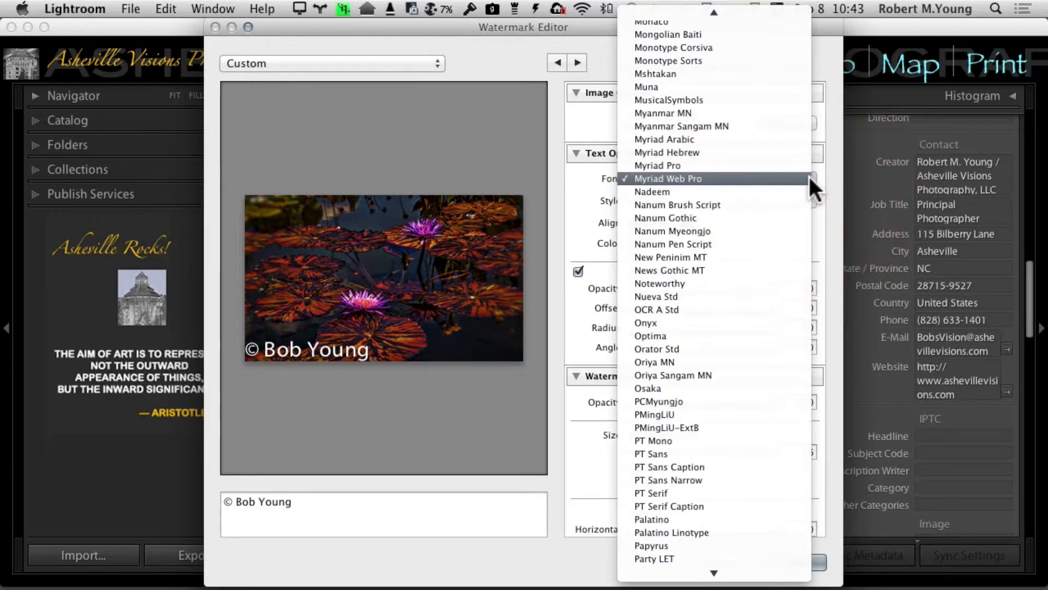
scroll(744, 238, up, 8)
scroll(744, 238, down, 3)
scroll(744, 238, down, 3)
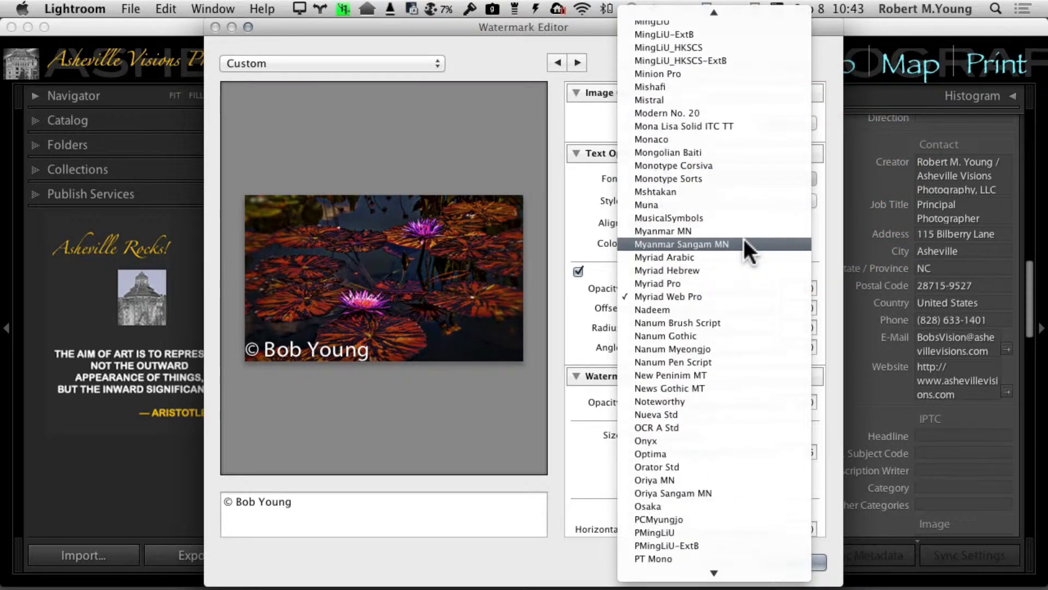
click(583, 220)
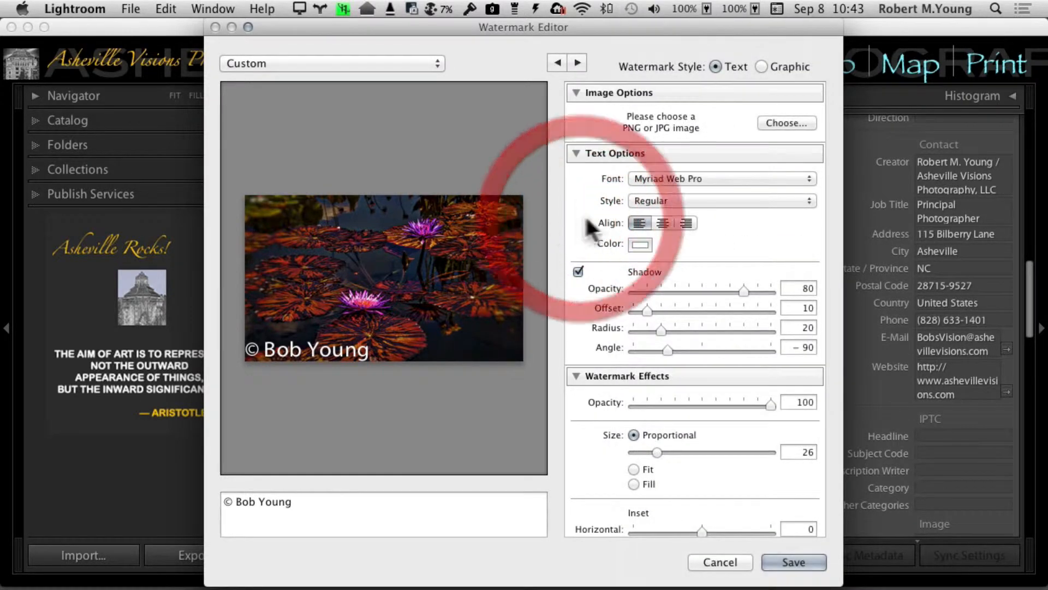
Step: Try the Italic and Bold styles on the watermark text, restore Regular, and toggle the shadow off and on
click(810, 200)
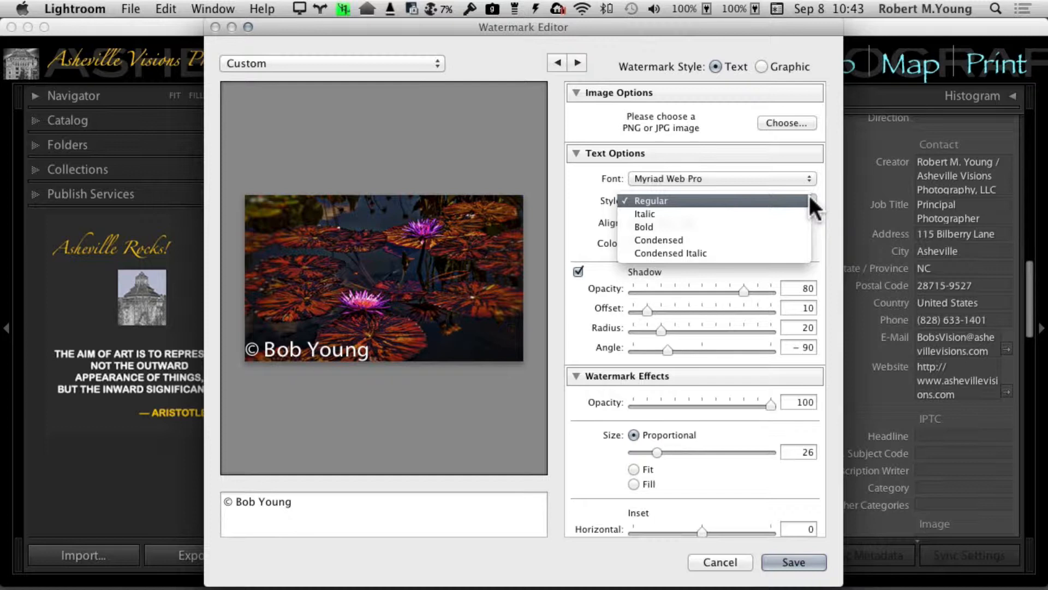
click(703, 214)
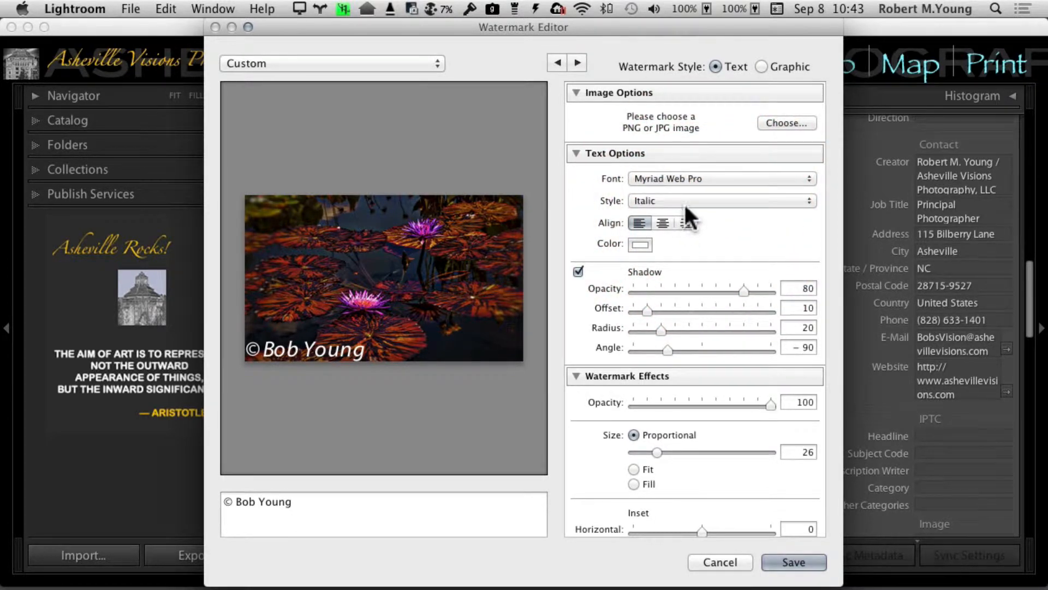
click(685, 202)
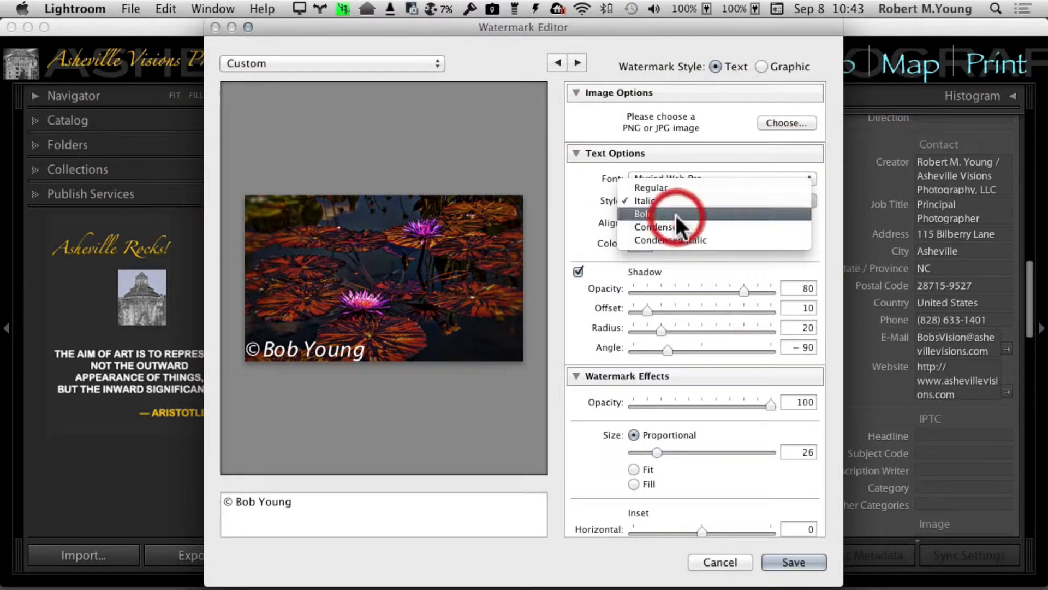
click(676, 215)
click(702, 201)
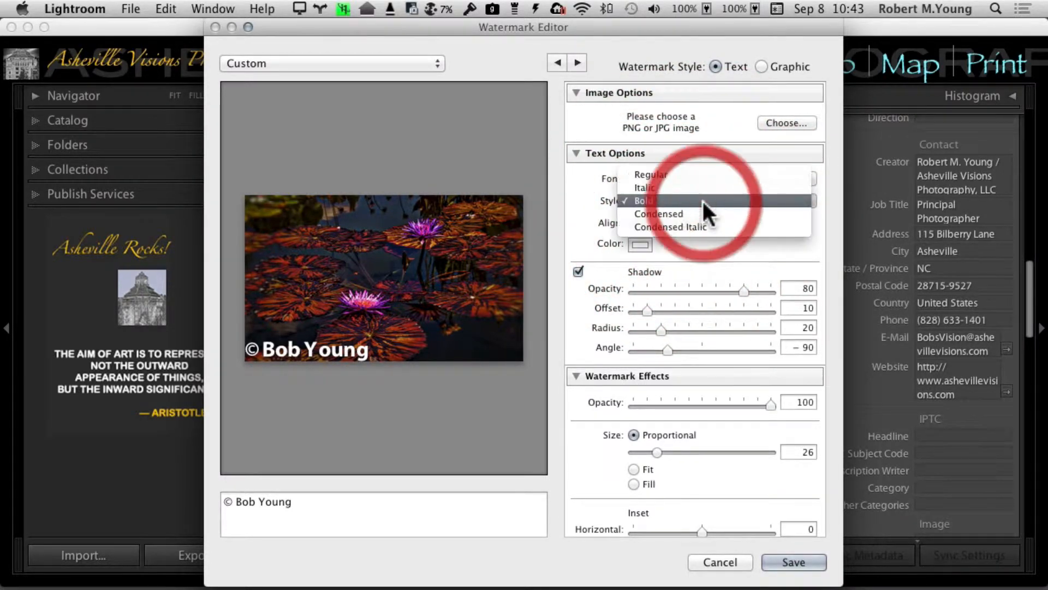
click(690, 174)
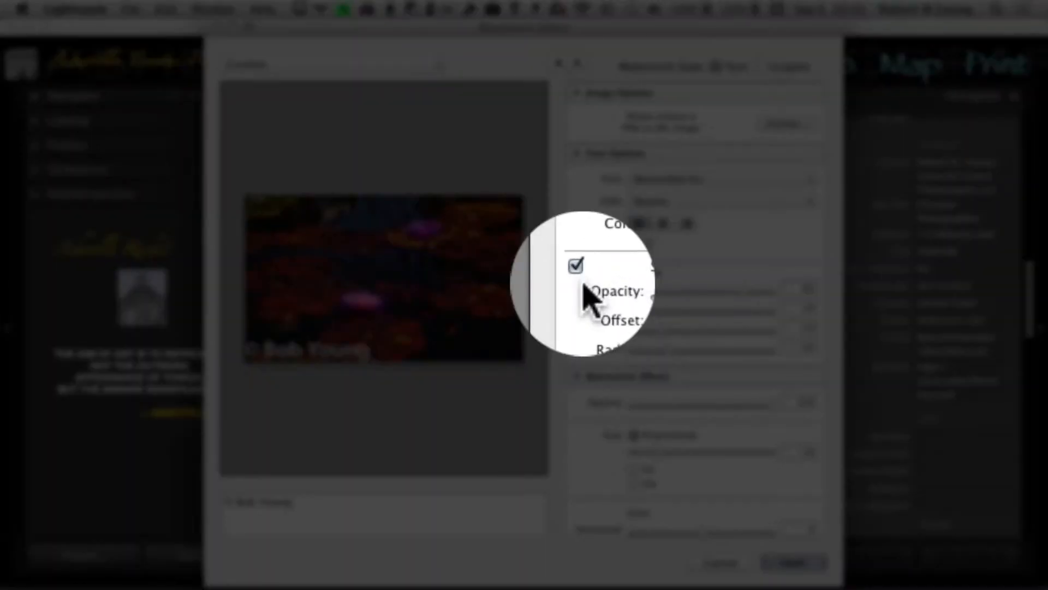
click(582, 273)
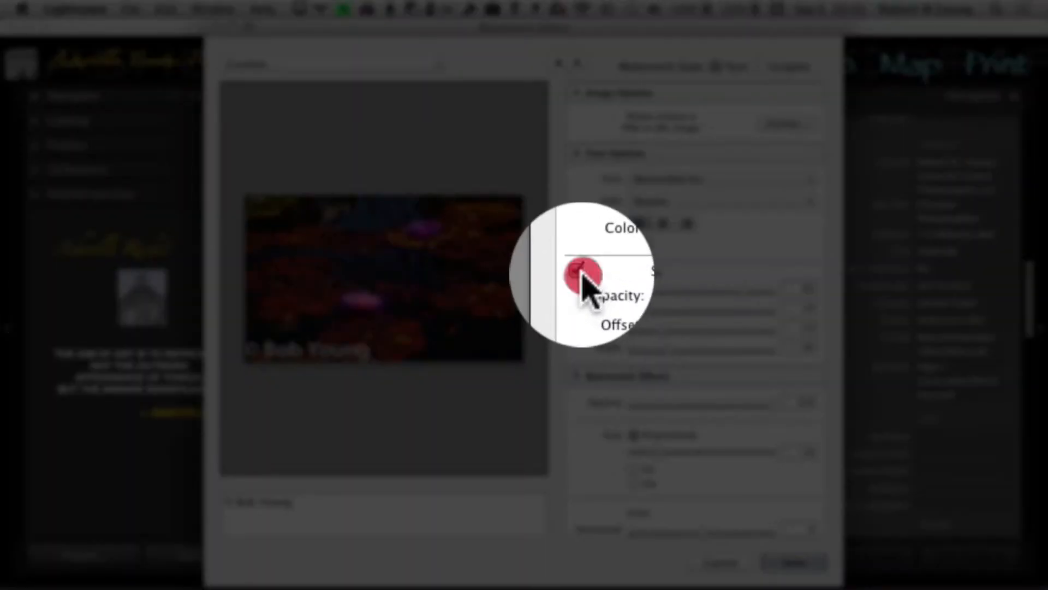
click(582, 273)
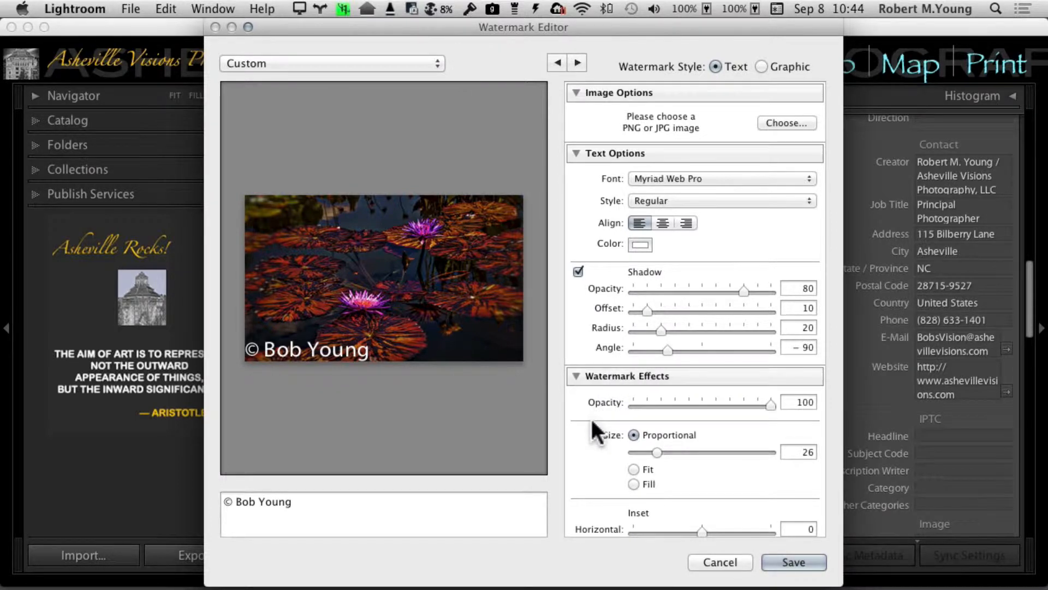
Step: Keep the watermark effect opacity at 100 and set the proportional size to 28
scroll(591, 419, down, 3)
scroll(591, 422, down, 3)
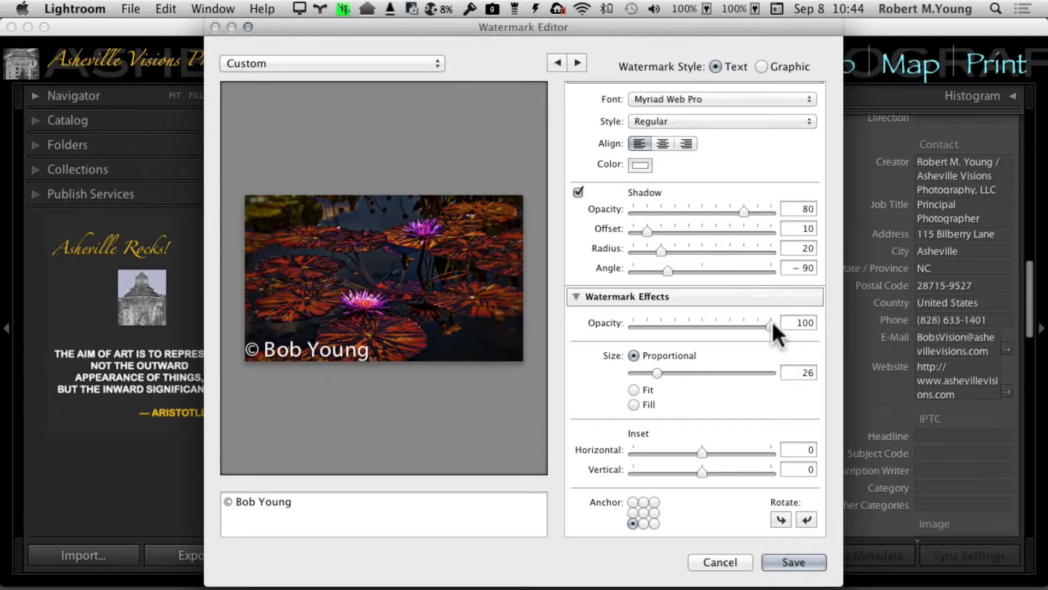
mouse_move(772, 322)
mouse_down()
mouse_move(736, 326)
mouse_move(772, 324)
mouse_up()
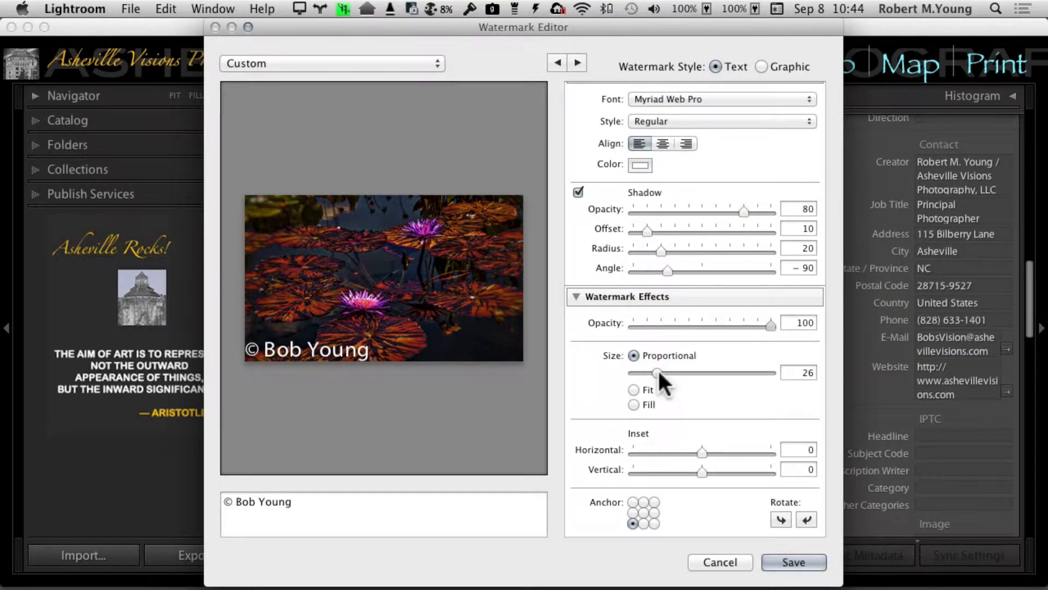
mouse_move(658, 372)
mouse_down()
mouse_move(680, 366)
mouse_move(661, 370)
mouse_up()
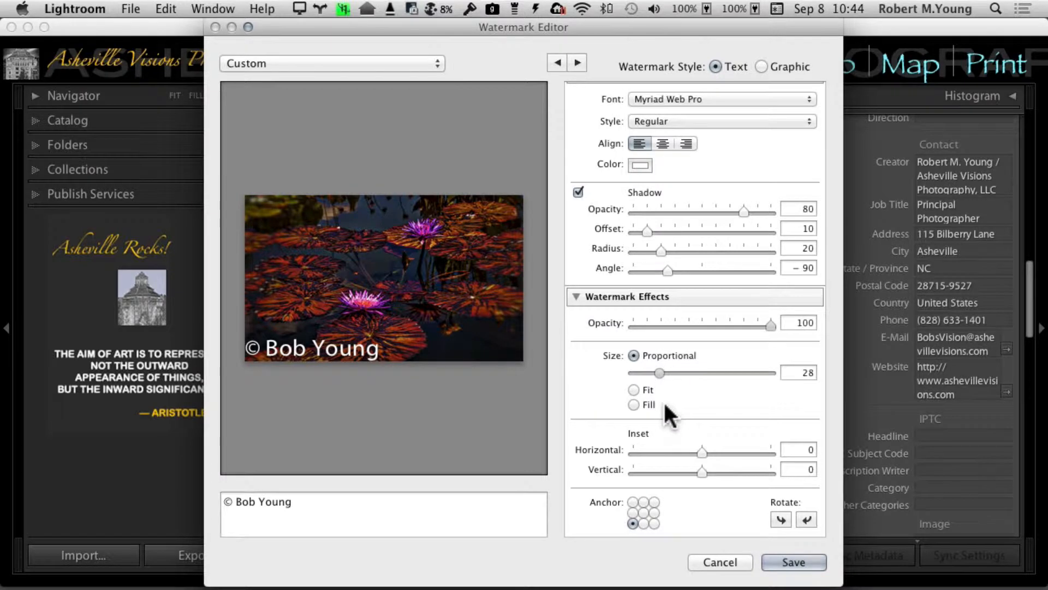
Step: Try the Fit and Fill sizing options on the watermark and return to Proportional
click(632, 389)
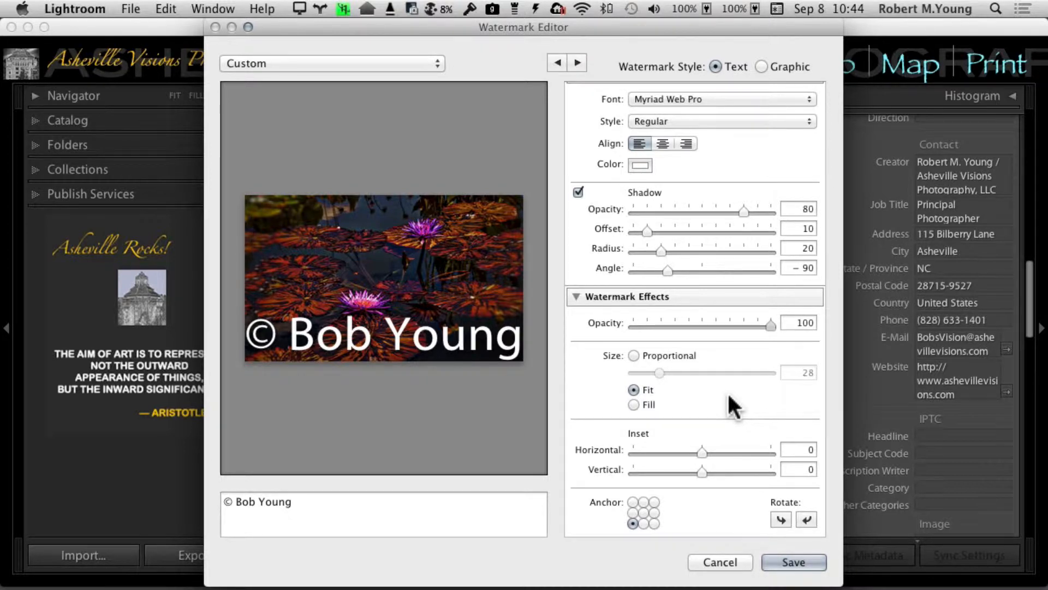
click(633, 404)
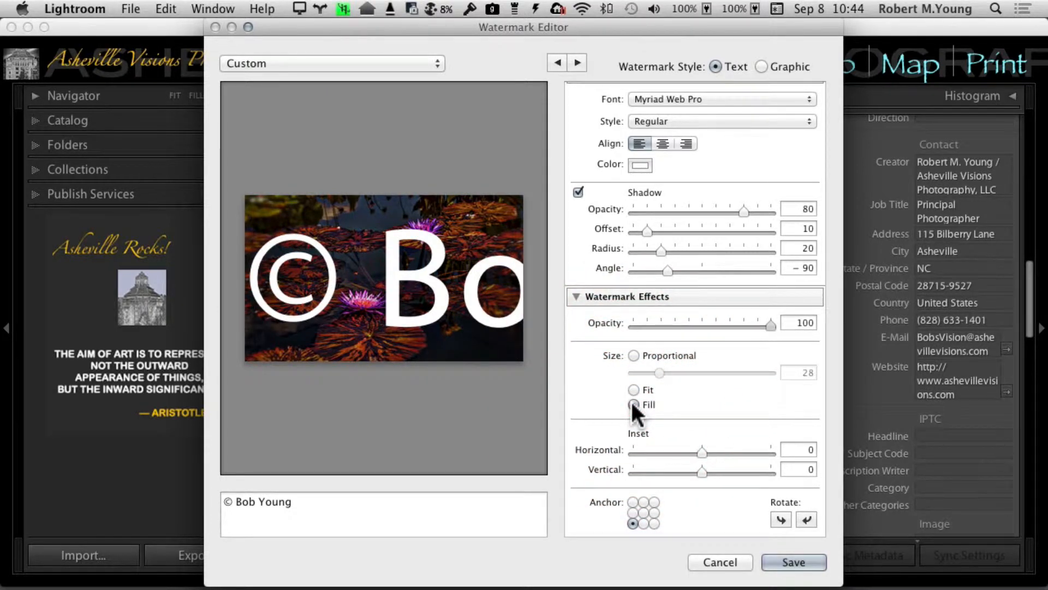
click(633, 356)
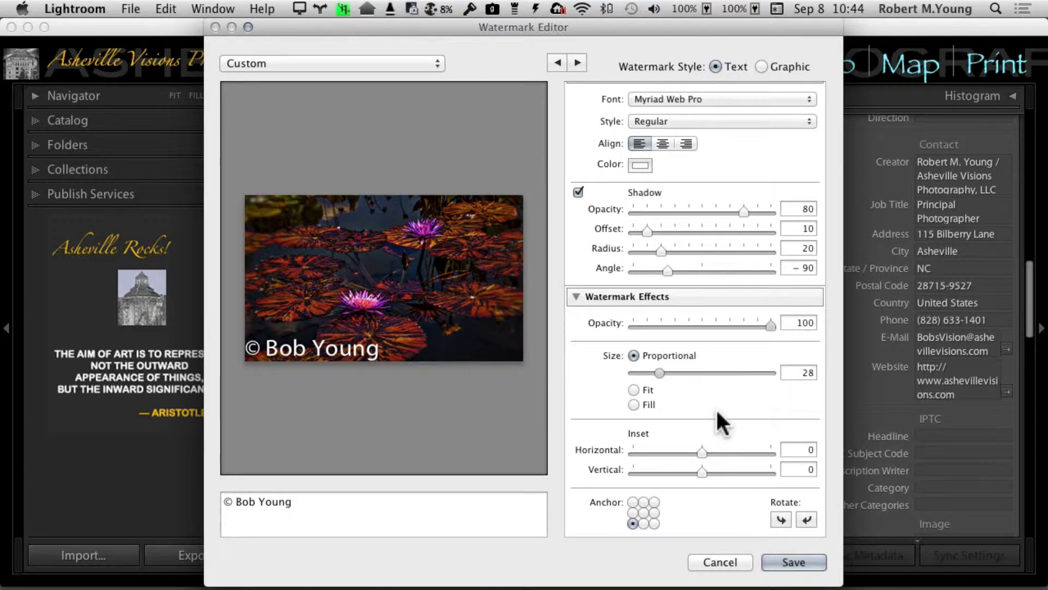
Step: Set the watermark's horizontal and vertical insets to 4 each
click(702, 452)
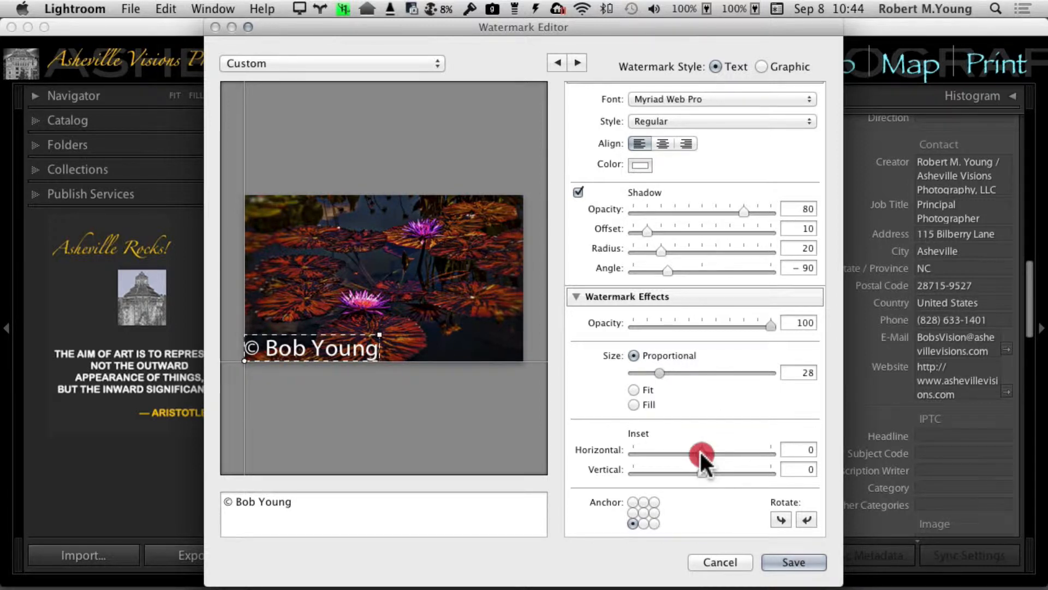
drag(700, 453, 730, 469)
click(704, 473)
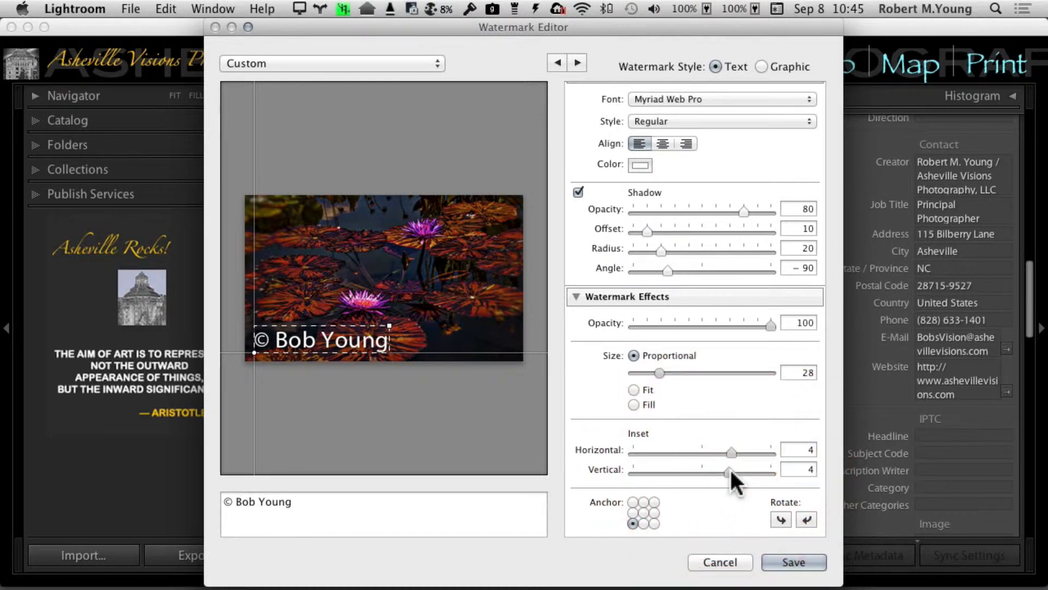
Step: Try the bottom-right, top-right and center anchors, restore the bottom-left anchor, and rotate the watermark one way and back
click(655, 521)
click(654, 502)
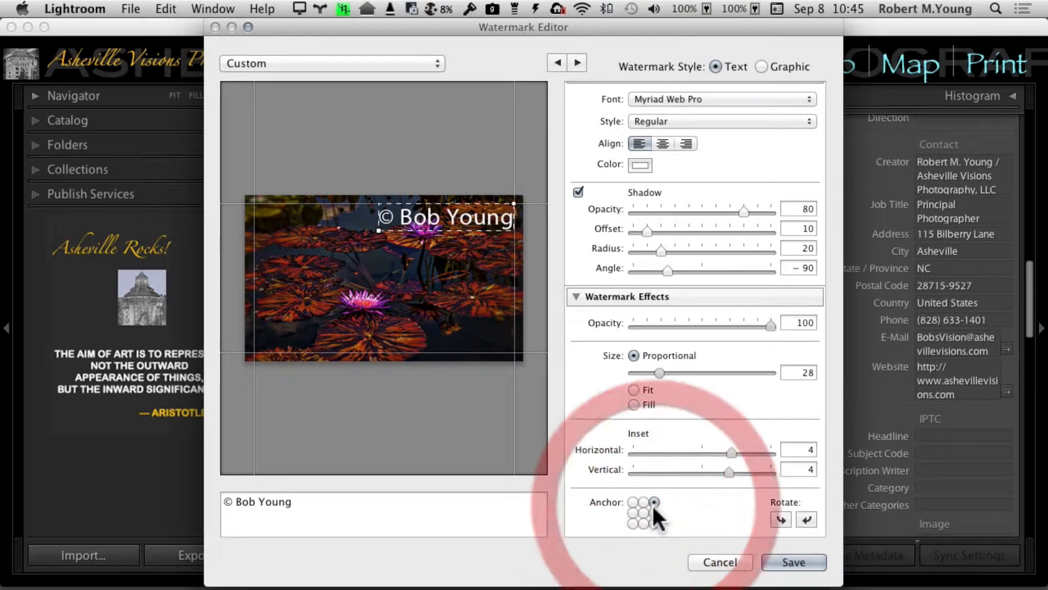
click(642, 511)
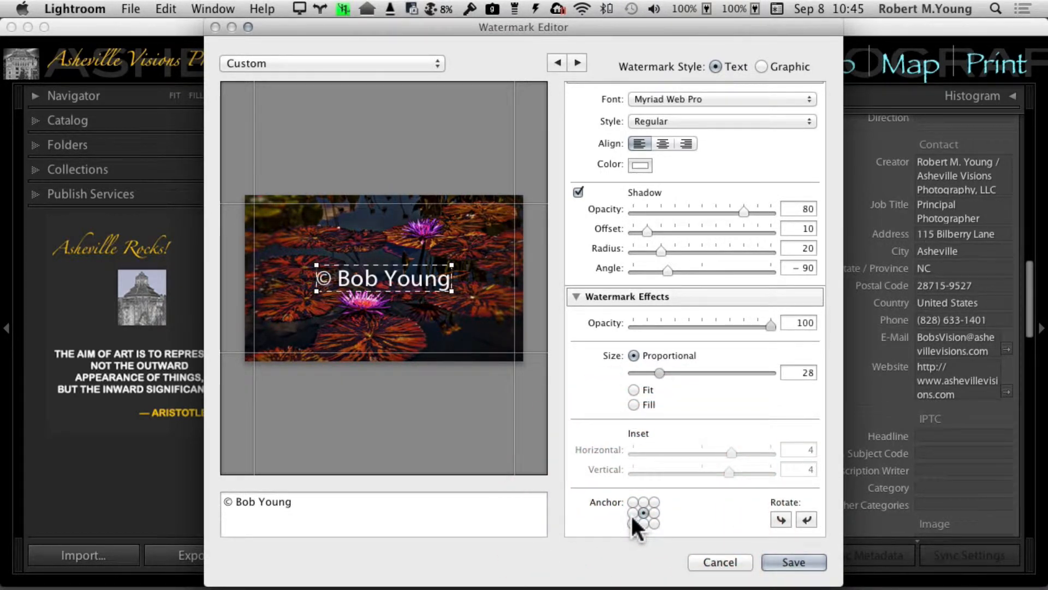
click(633, 523)
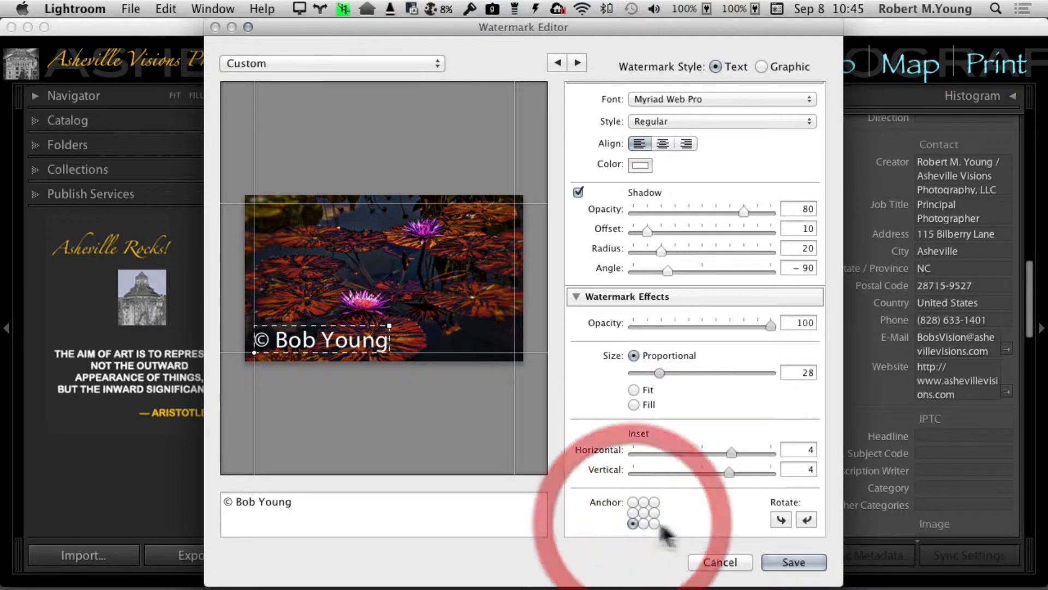
click(780, 519)
click(807, 520)
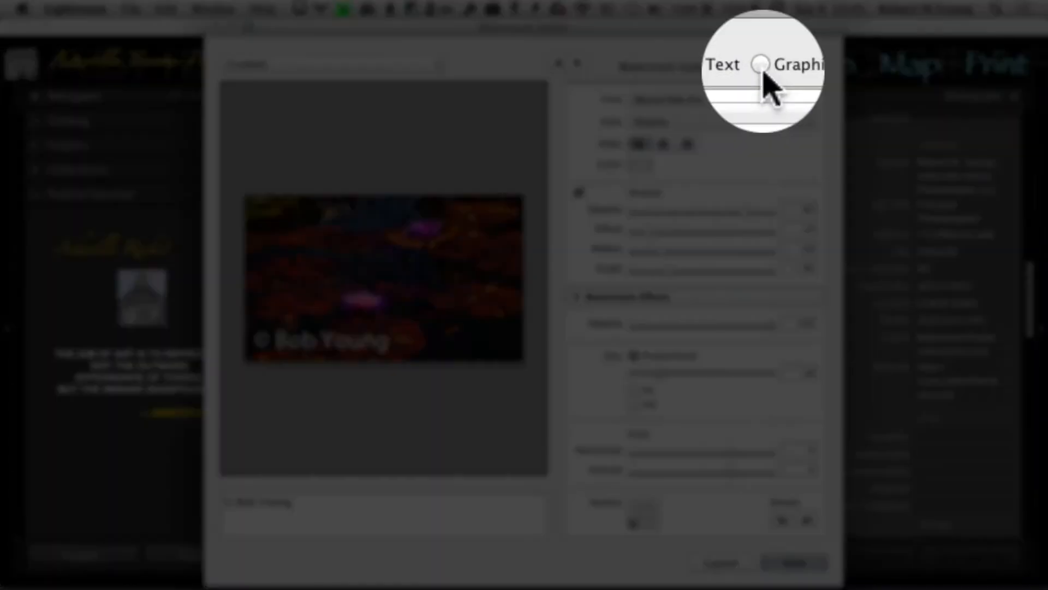
Step: Switch the watermark style to Graphic using 3D Gold.png from the Desktop
click(762, 67)
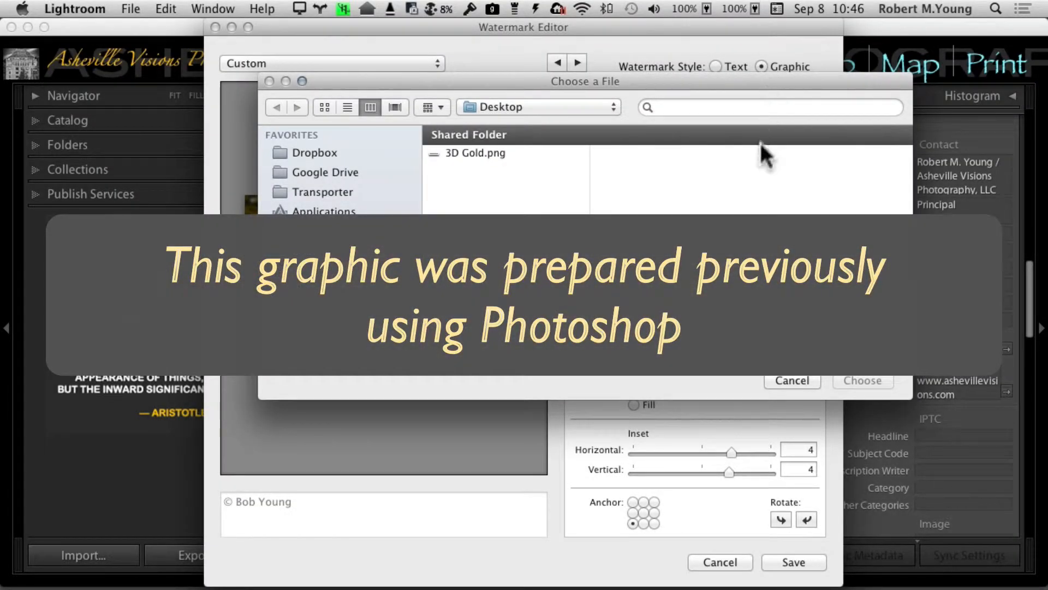
click(478, 153)
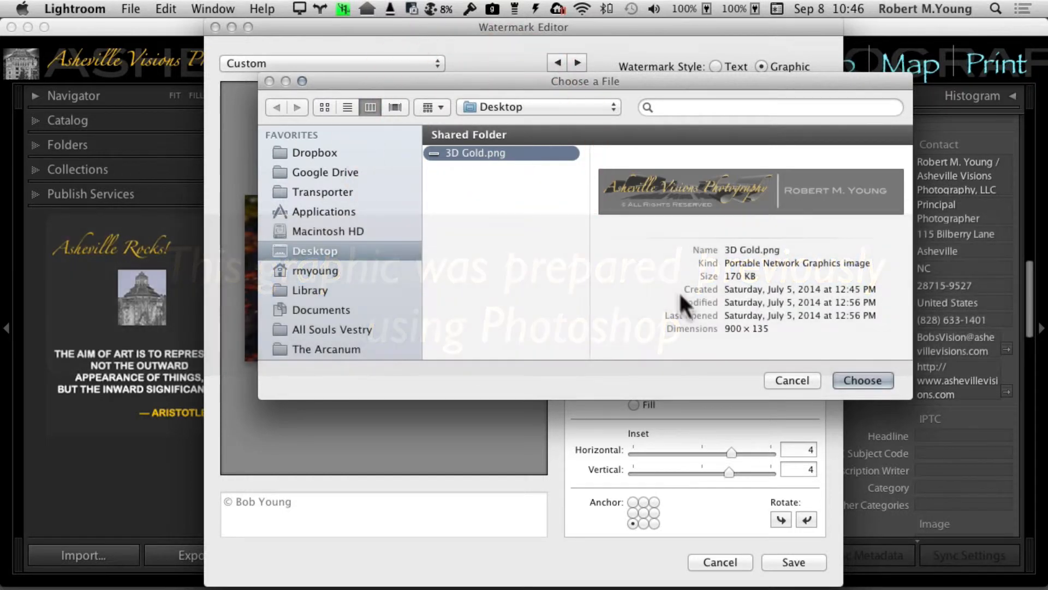
click(855, 382)
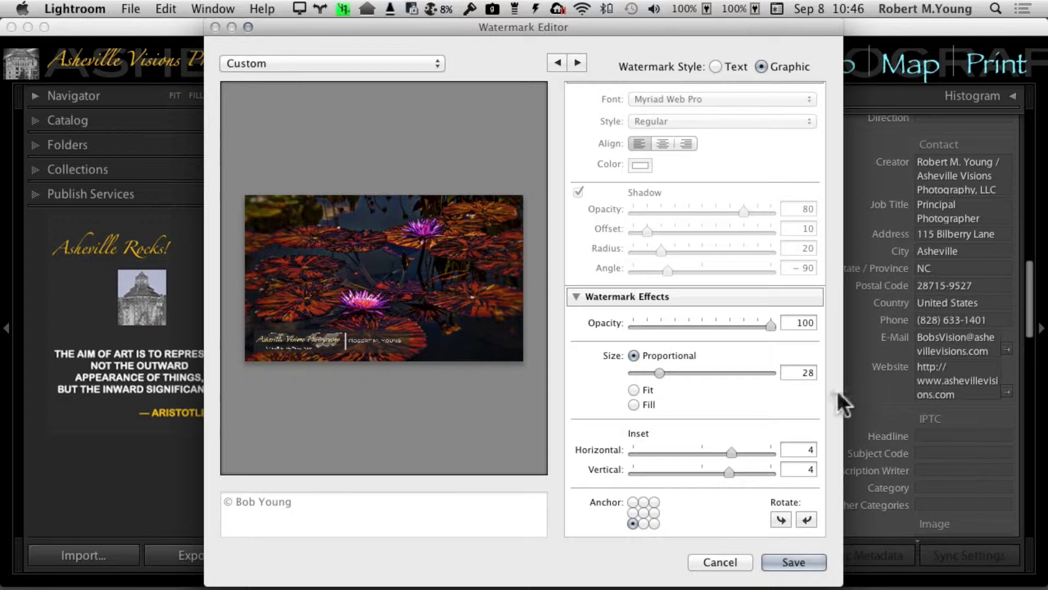
Step: Lower the graphic watermark's opacity to 80
scroll(724, 197, up, 3)
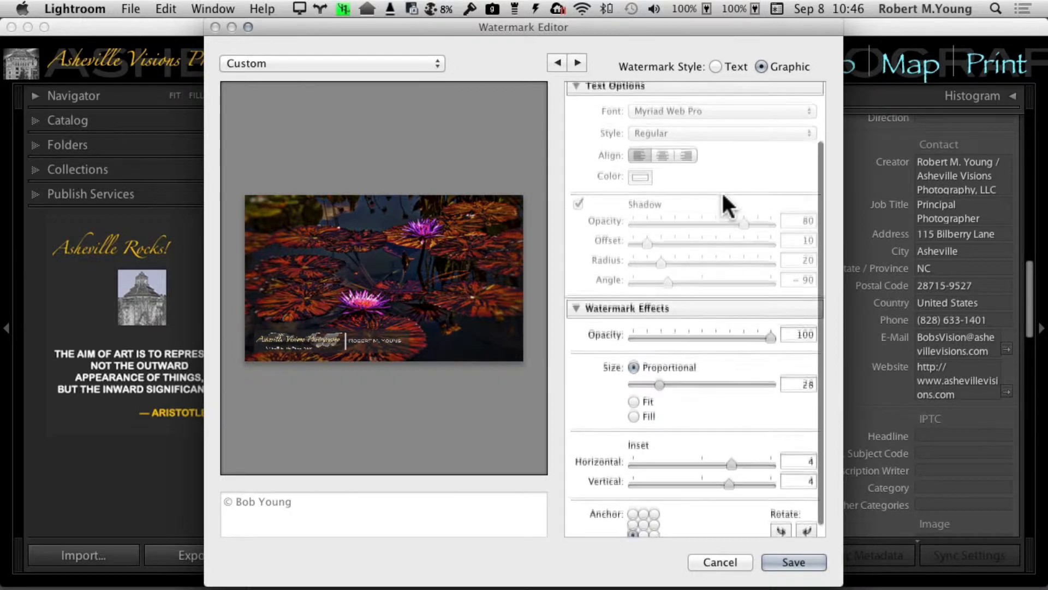
scroll(723, 195, down, 3)
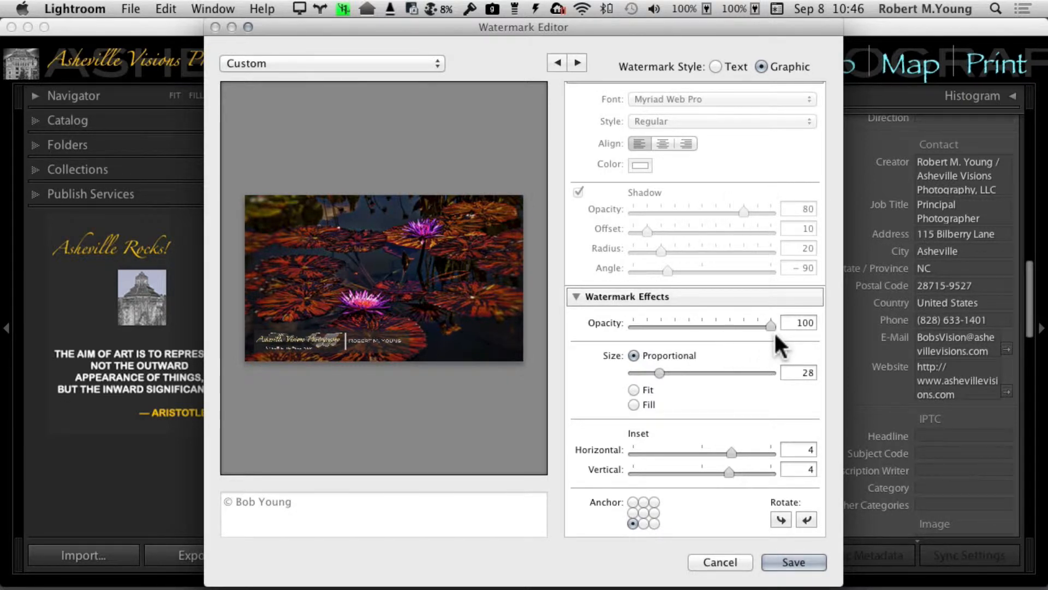
drag(771, 325, 738, 330)
click(798, 322)
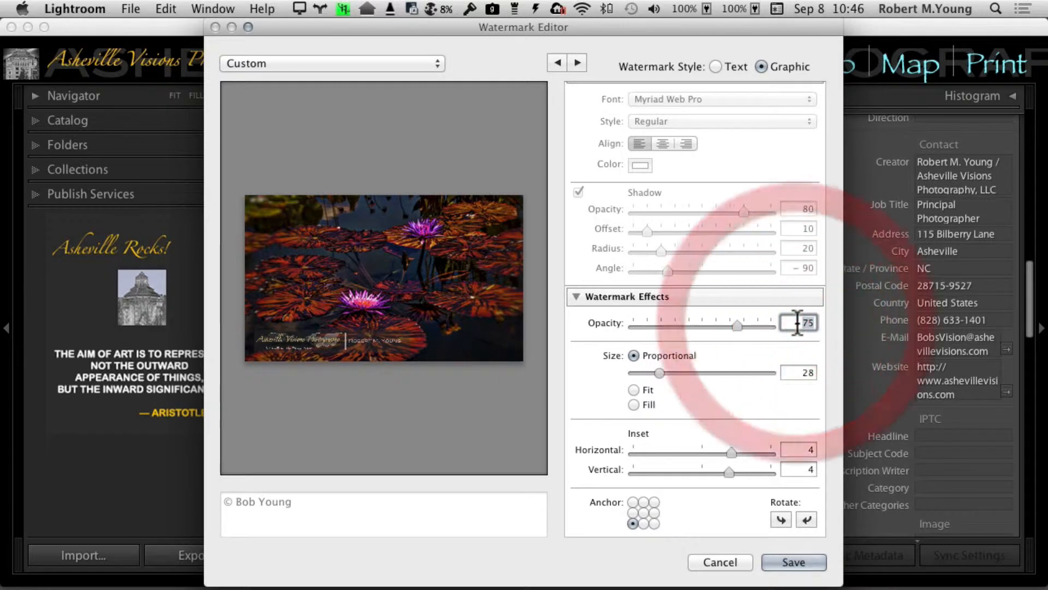
text(80)
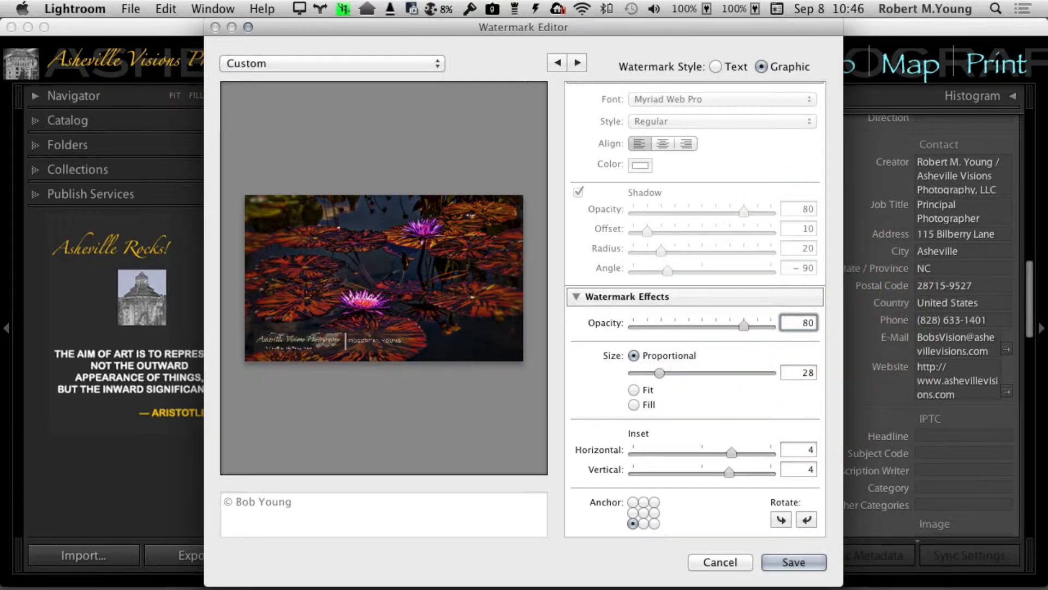
Step: Set the watermark's proportional size to 25 and its horizontal and vertical insets to 3 each
key(Tab)
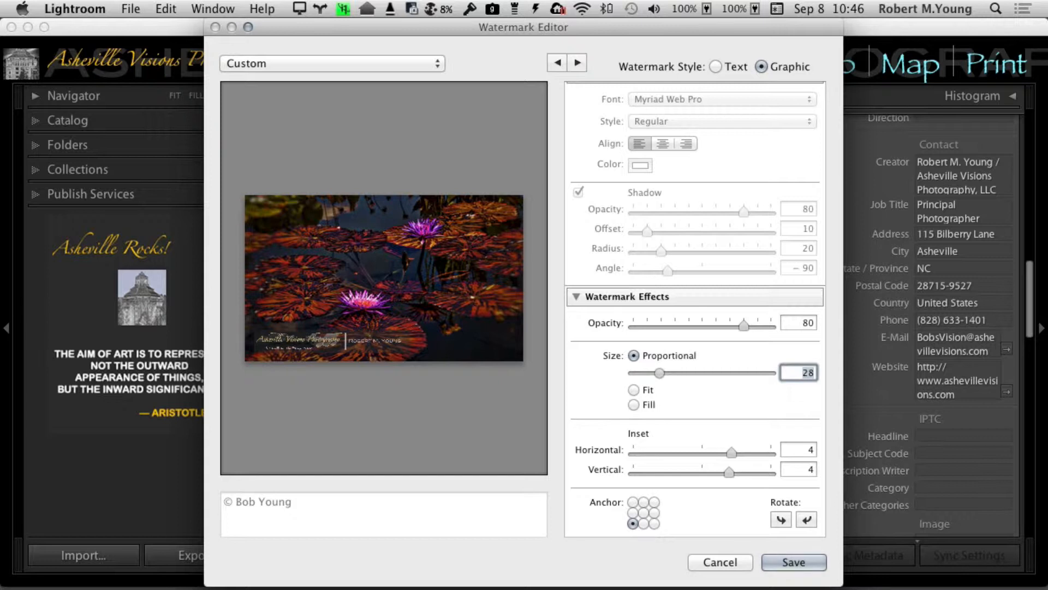
text(25)
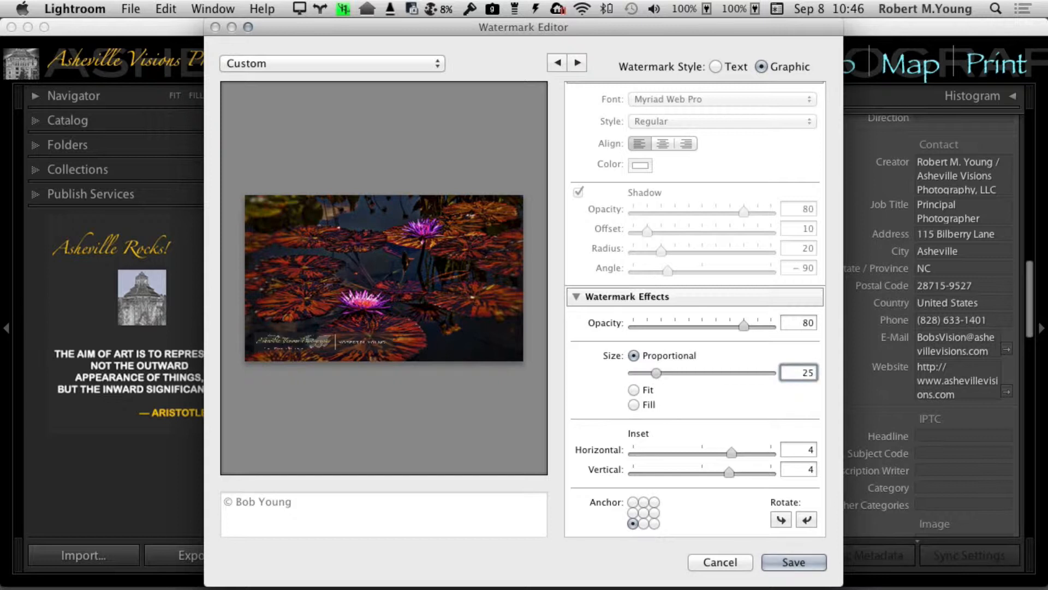
key(Tab)
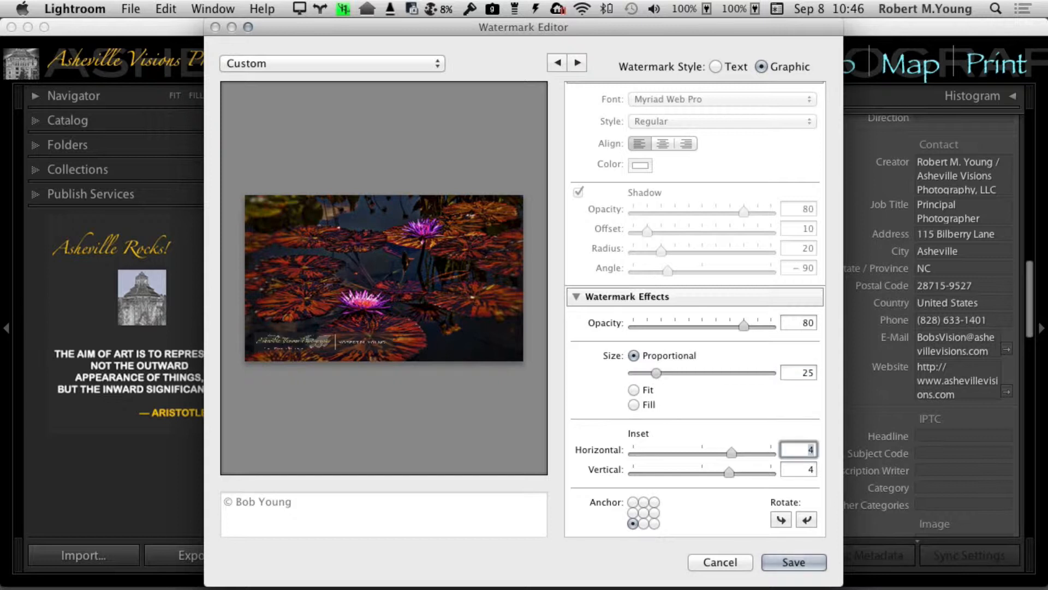
text(3)
key(Tab)
text(3)
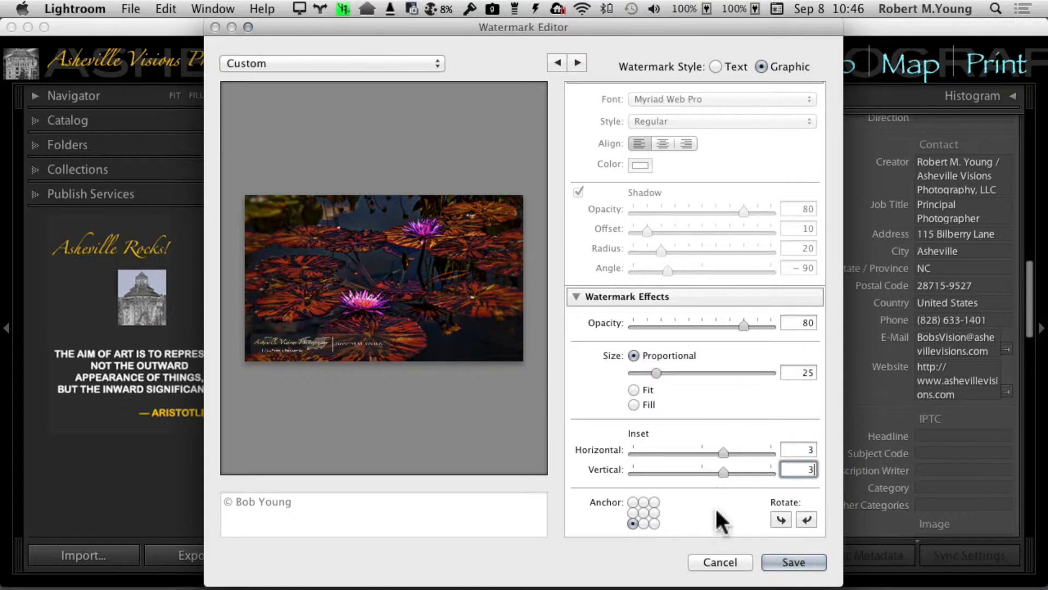
Step: Try the top-left anchor, restore the bottom-left anchor, and rotate the graphic watermark one way and back
click(632, 502)
click(632, 522)
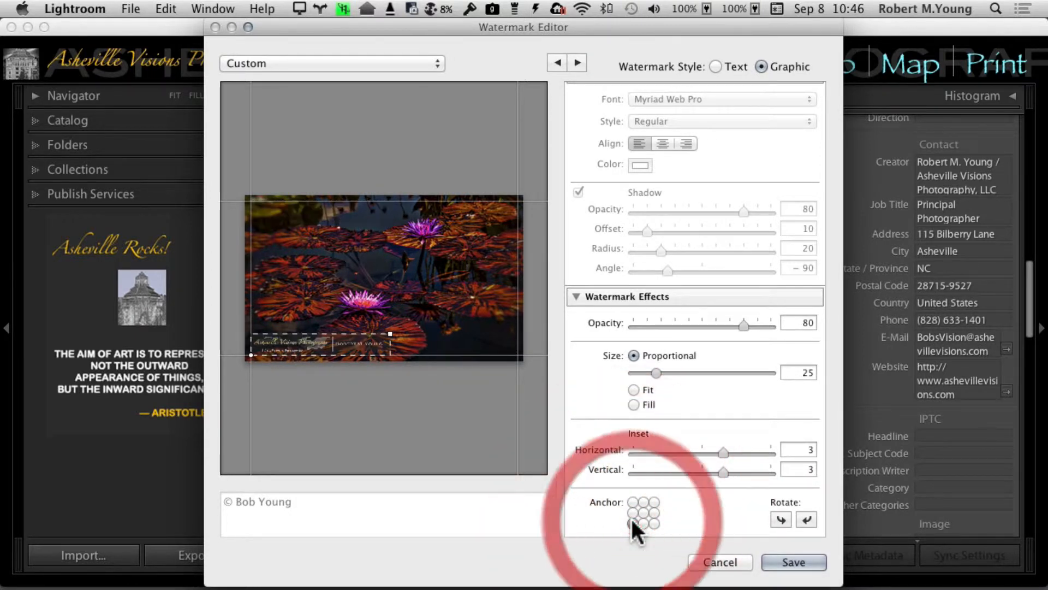
click(783, 519)
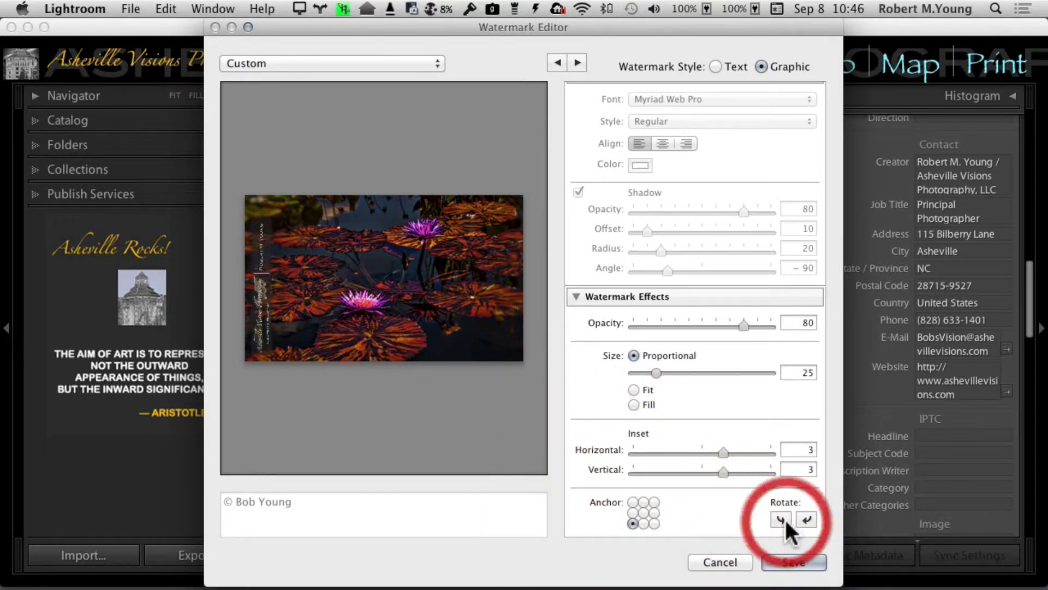
click(805, 520)
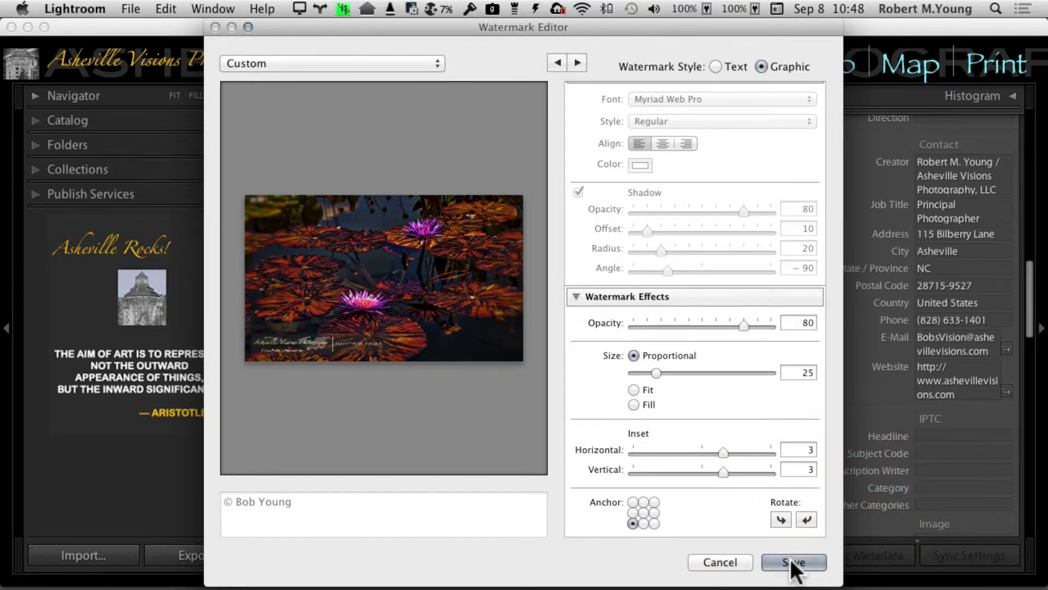
Step: Save the graphic watermark settings as a new preset named 3D Gold
click(791, 559)
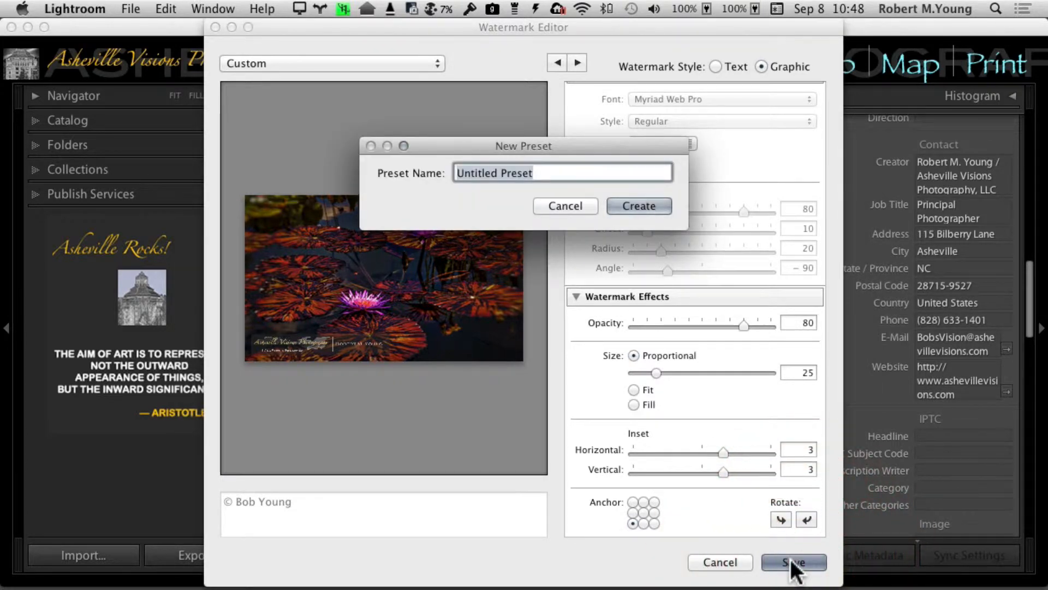
text(3D Gold)
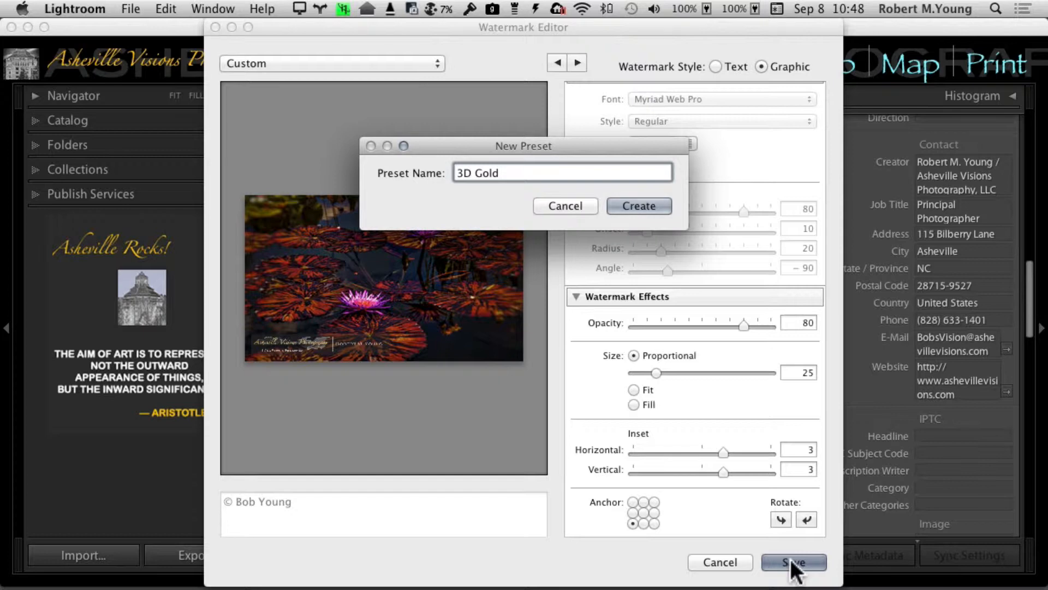
click(654, 206)
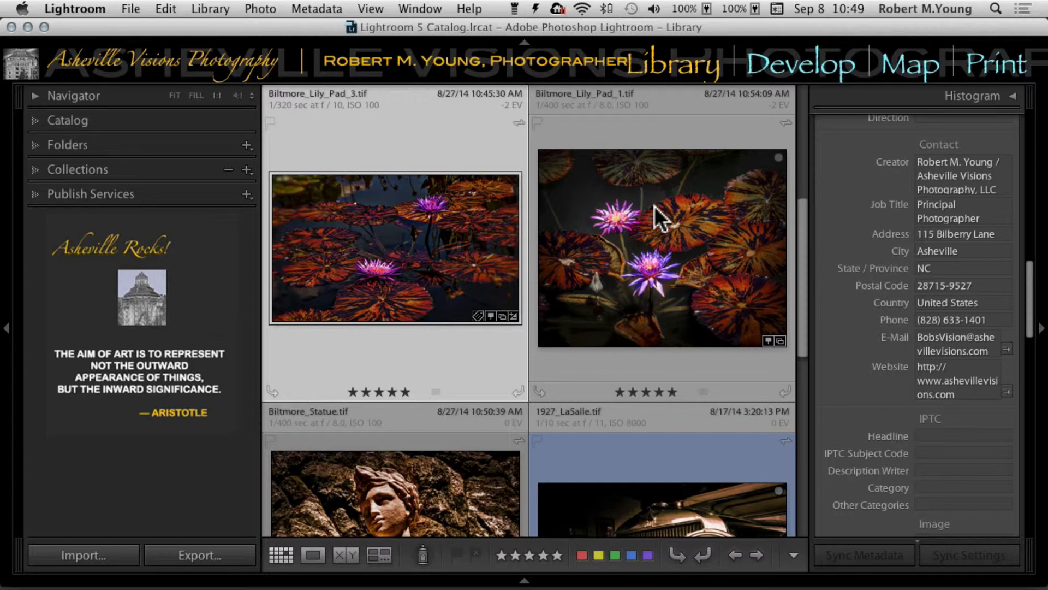
Step: Start an export of the photo Biltmore_Lily_Pad_3.tif and set the custom file name text to "Watermark Demo"
click(306, 151)
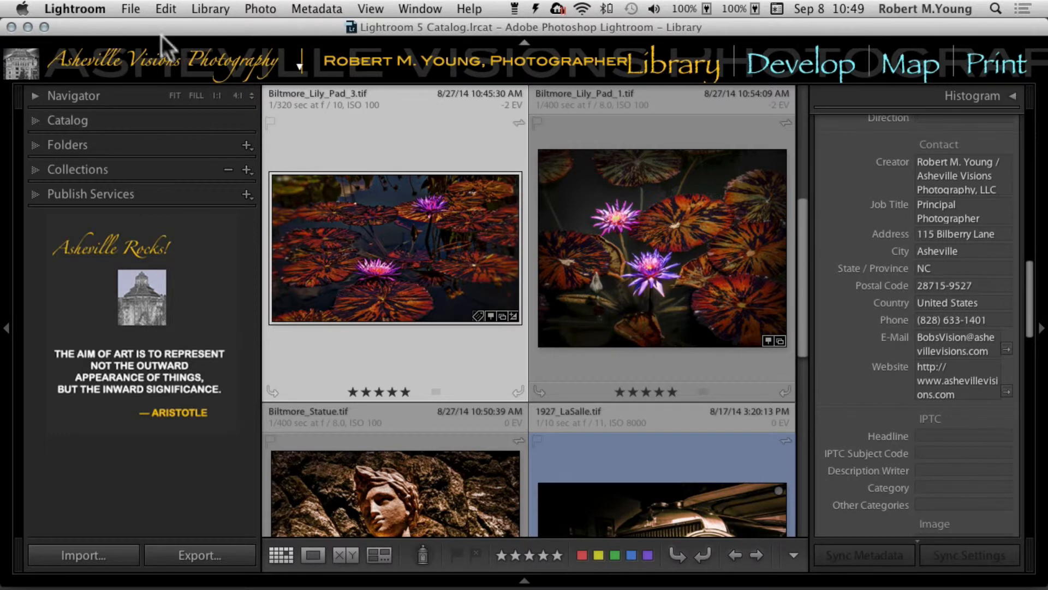
click(132, 8)
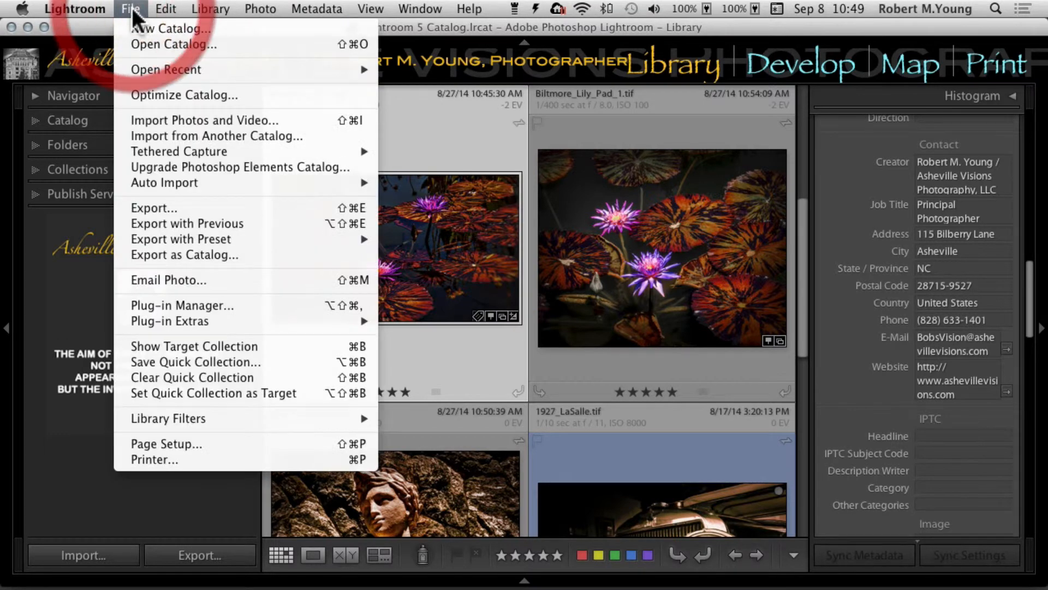
click(156, 202)
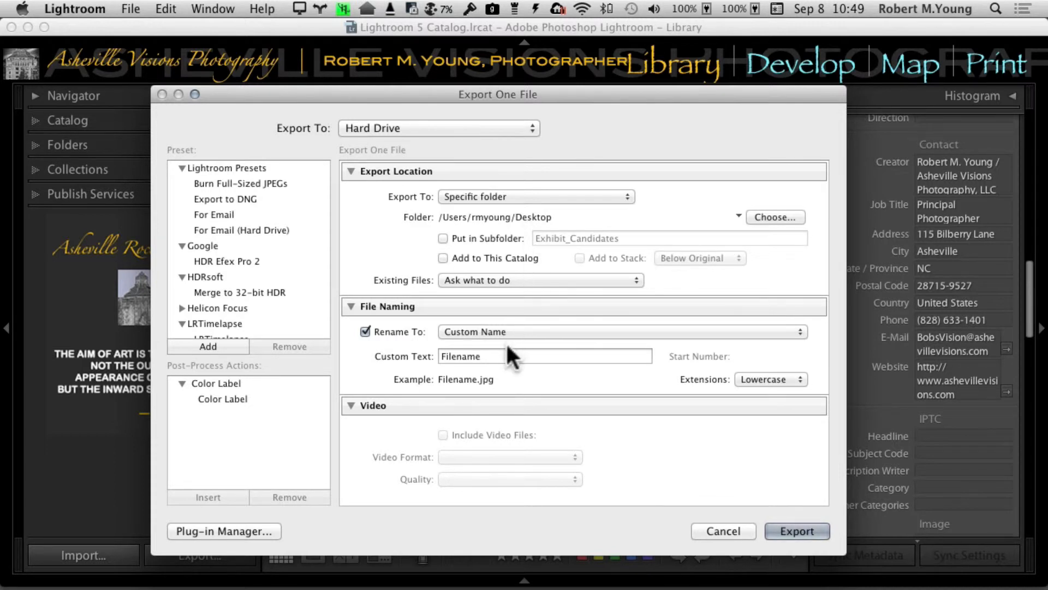
click(492, 356)
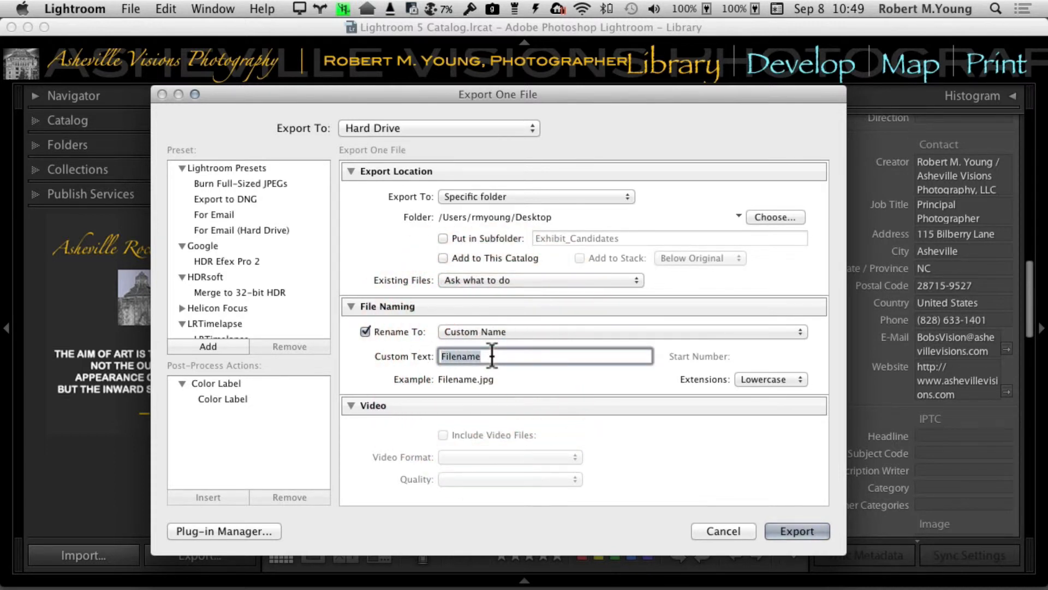
text(Watermark)
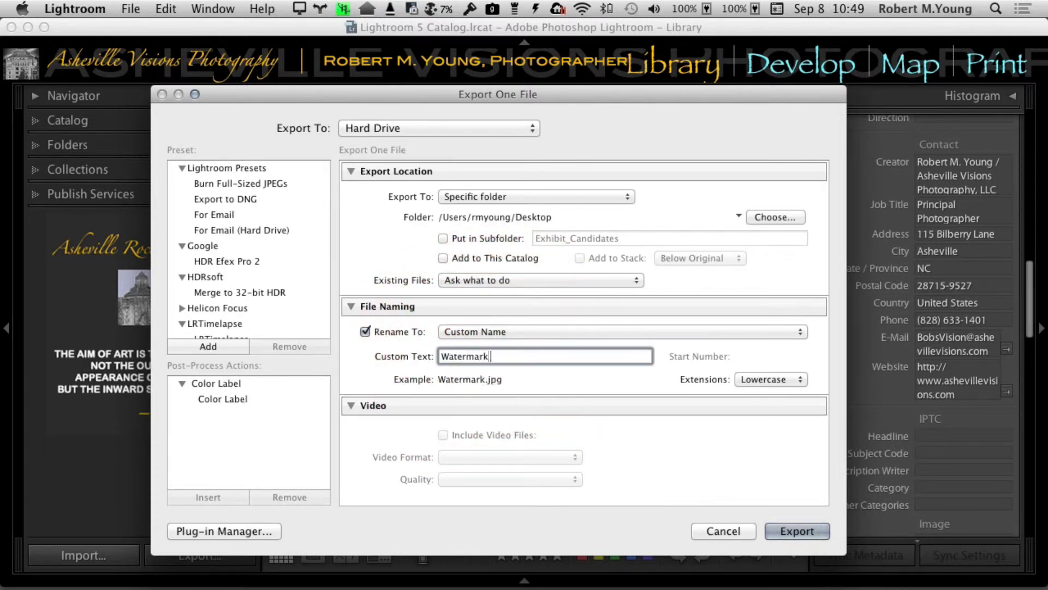
text( Demo)
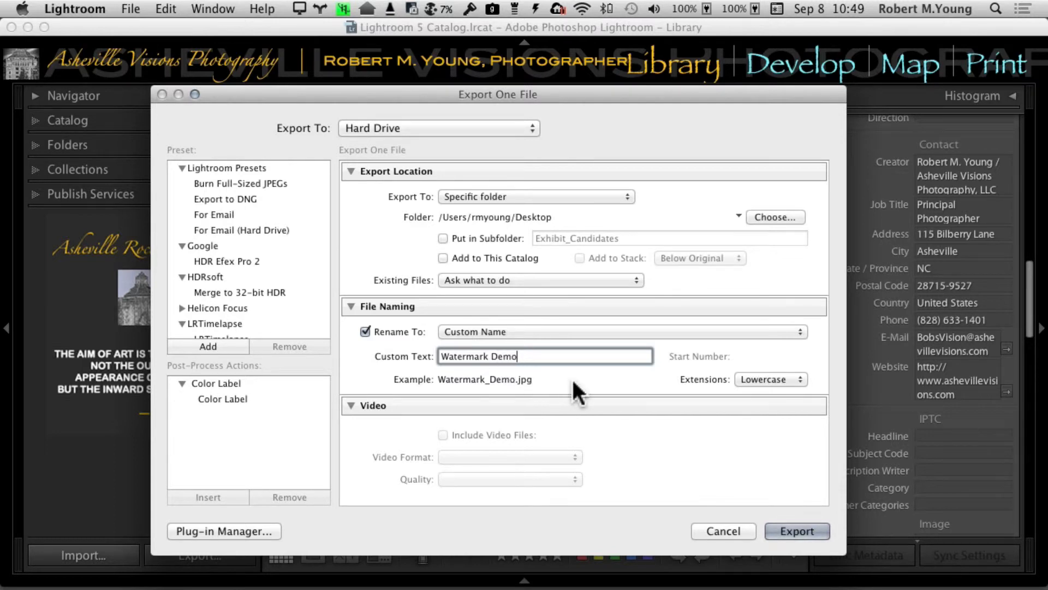
Step: Enable watermarking with the 3D Gold preset in the export settings and export the photo
scroll(572, 378, down, 6)
scroll(572, 378, down, 5)
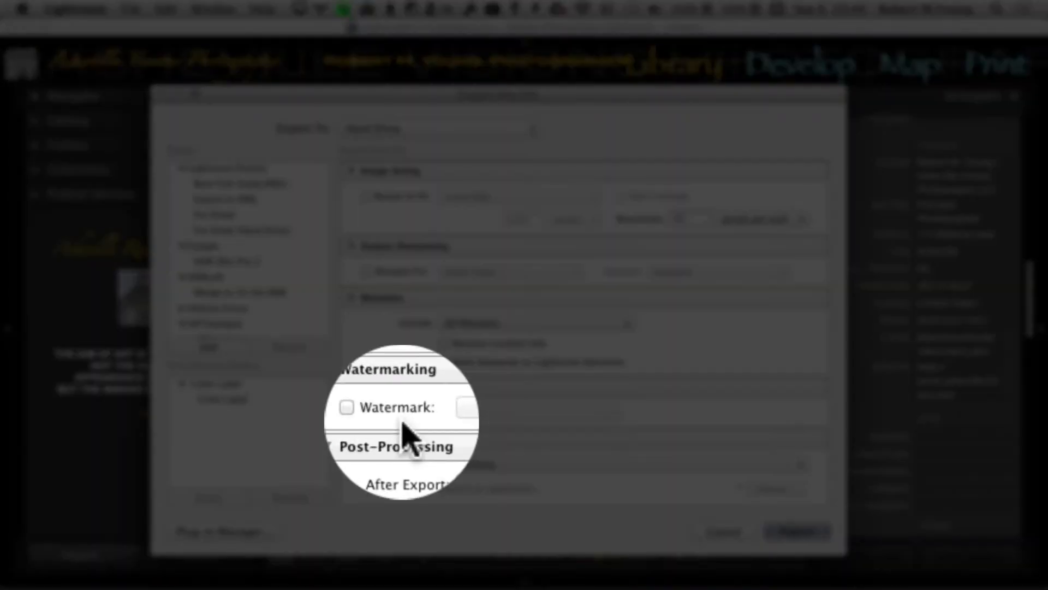
click(366, 412)
click(612, 412)
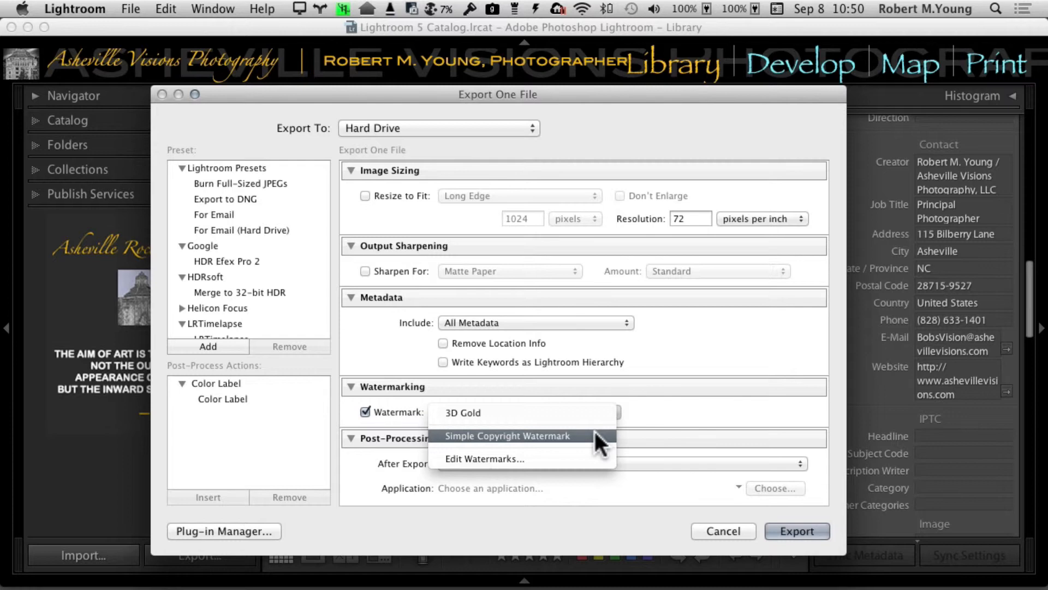
click(545, 414)
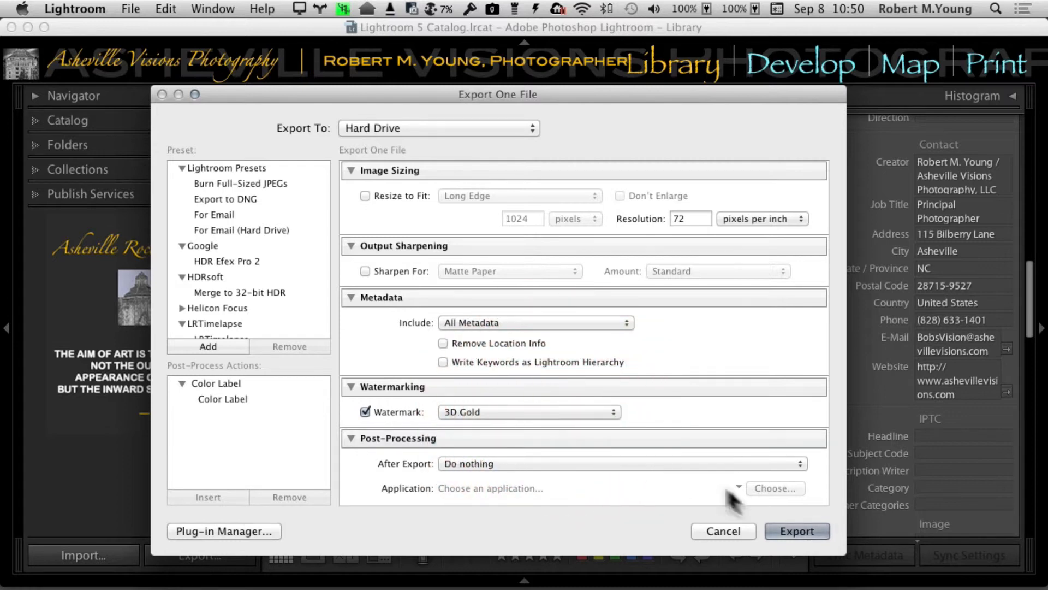
click(788, 526)
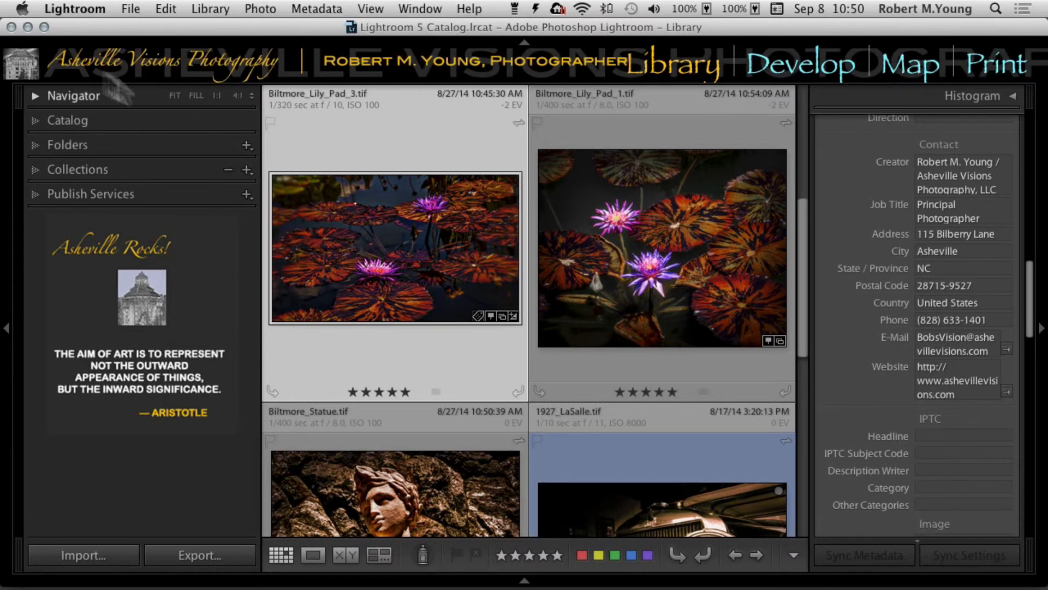
Step: Minimize the Lightroom window and open the exported Watermark_Demo.jpg from the desktop in Preview
click(28, 26)
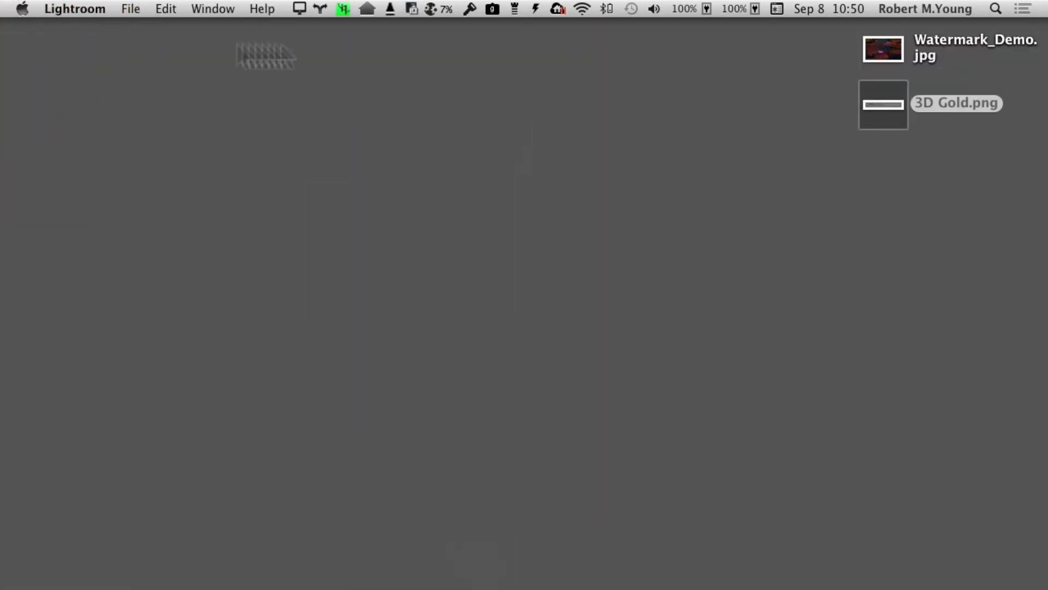
double_click(886, 50)
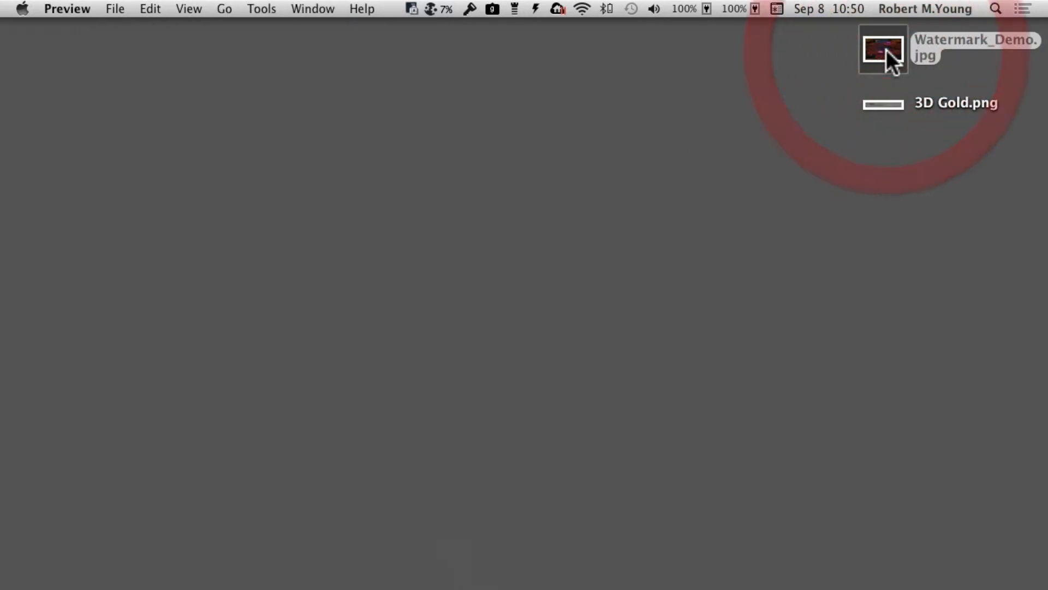